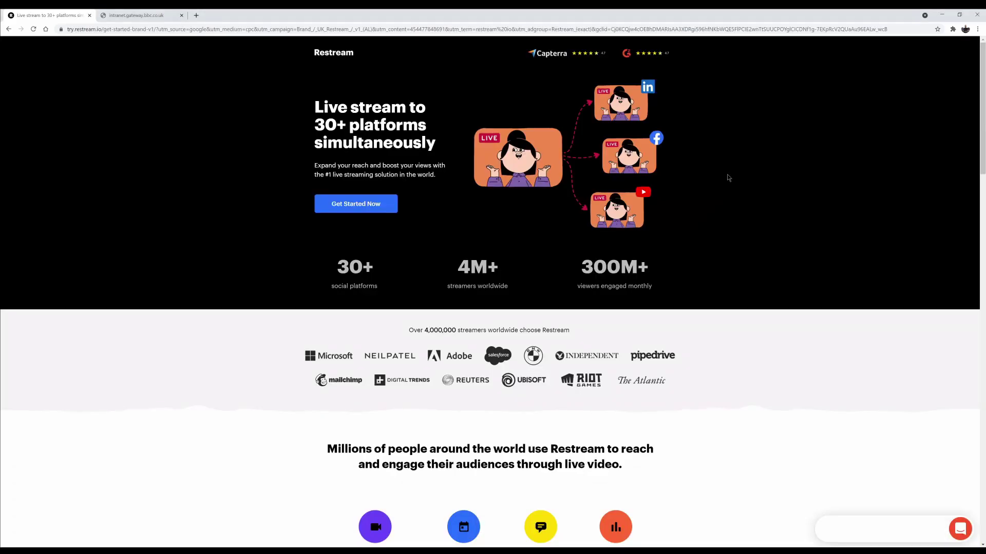
Scroll down Restream's homepage and open the Chat feature's details
scroll(724, 178, "down", 2)
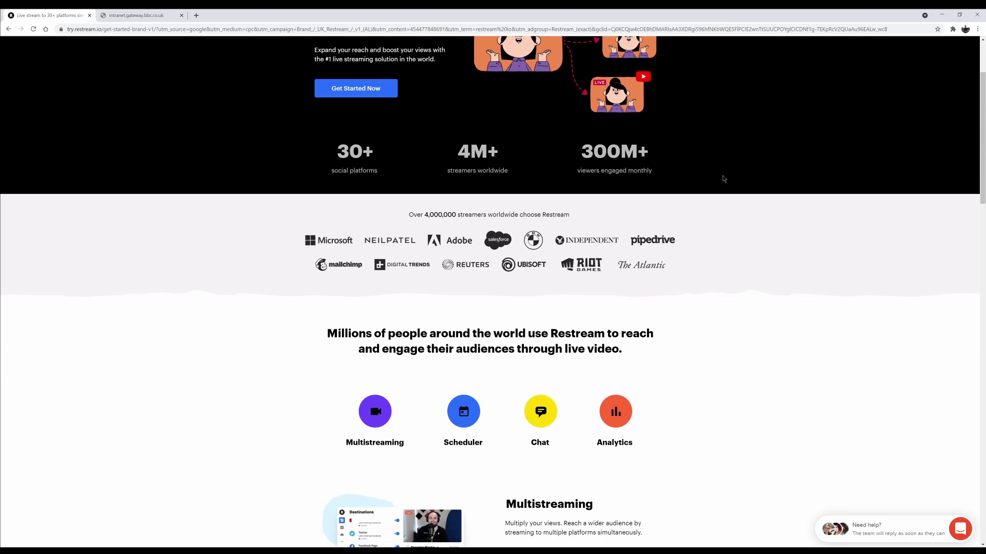
left_click(550, 419)
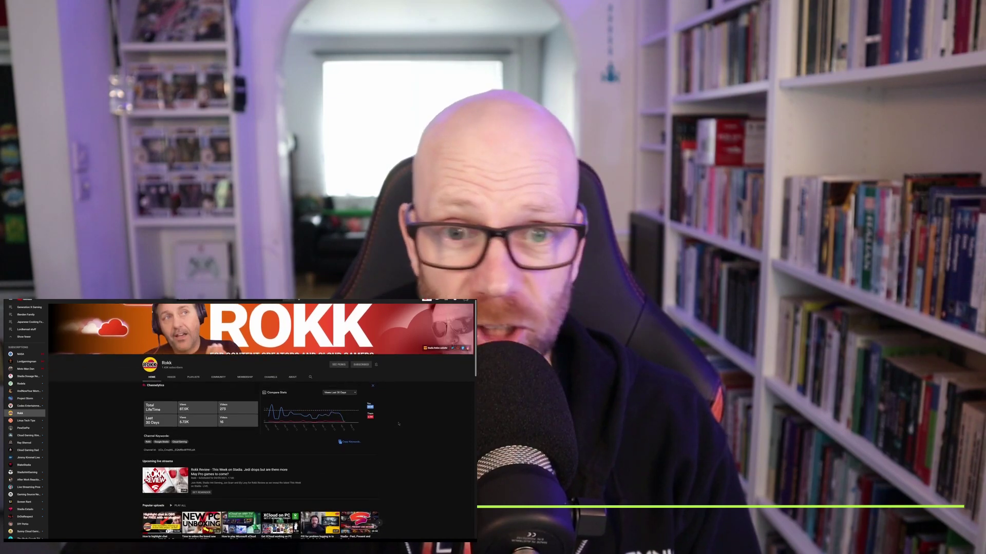
scroll(398, 424, "down", 3)
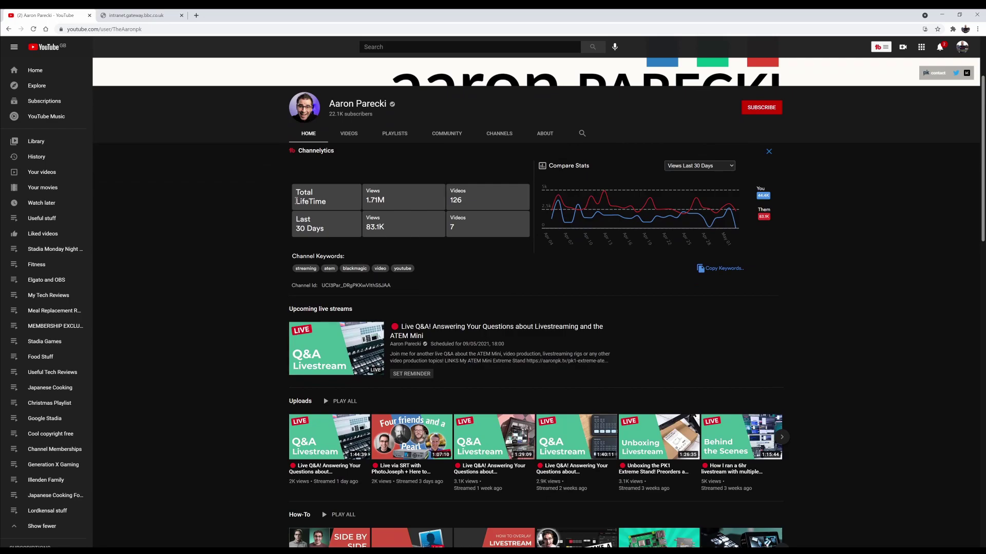
scroll(296, 204, "down", 4)
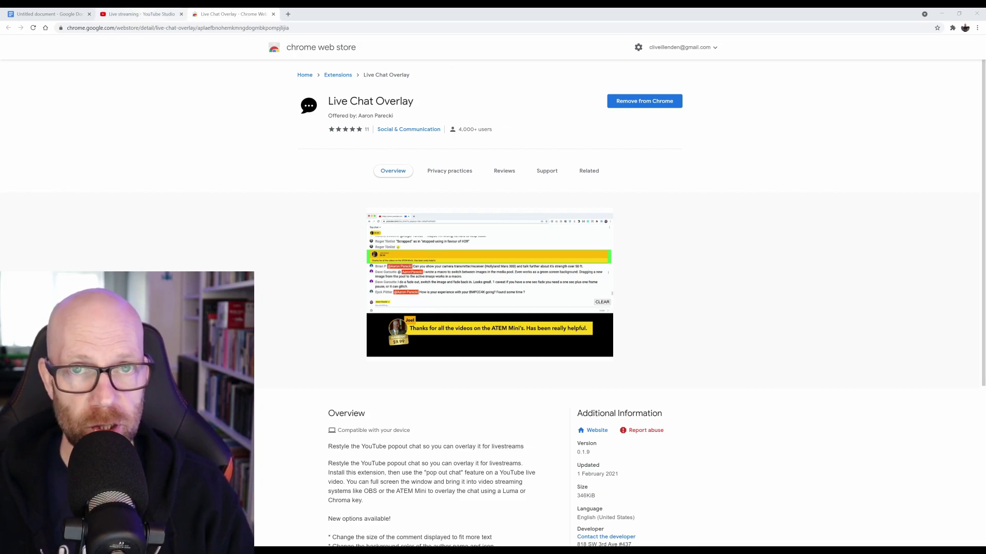
On the Live streaming page, restore the chat, post 'hello it's me', and pop the chat out
left_click(151, 16)
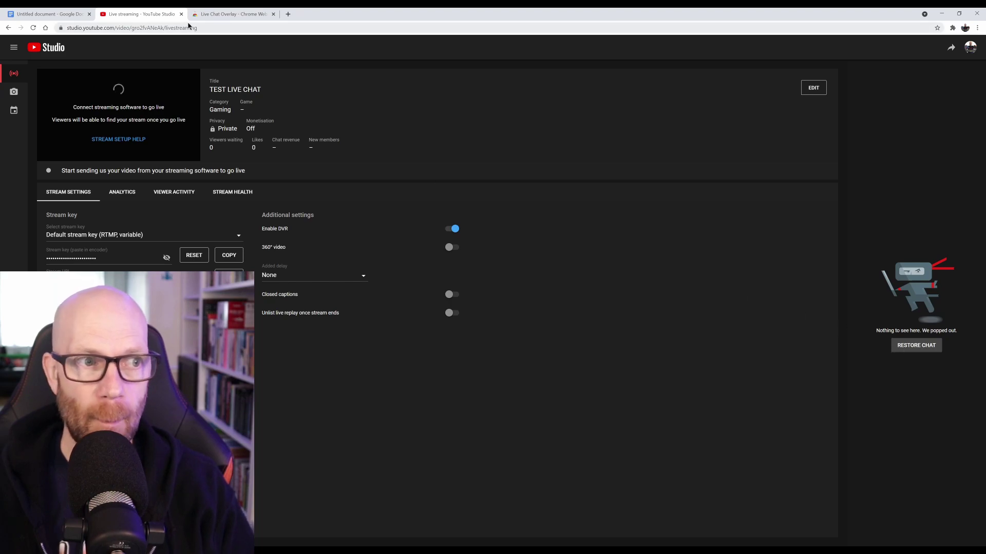
left_click(913, 351)
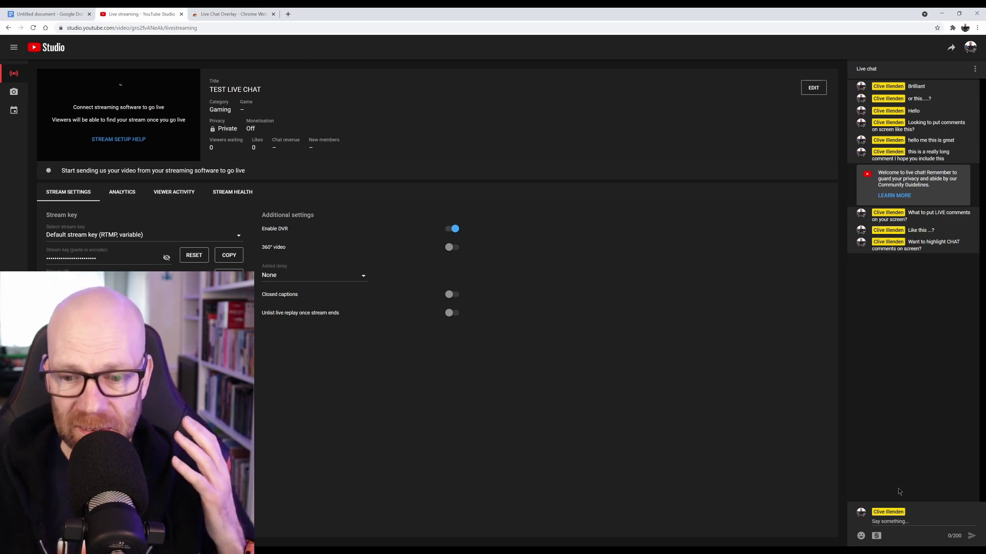
left_click(895, 522)
type("hello i")
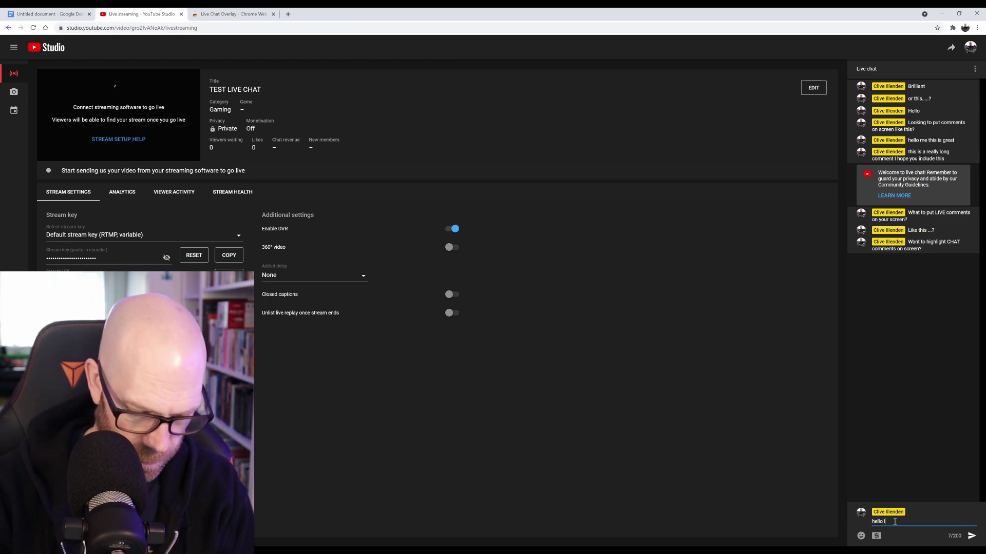
type("t's me")
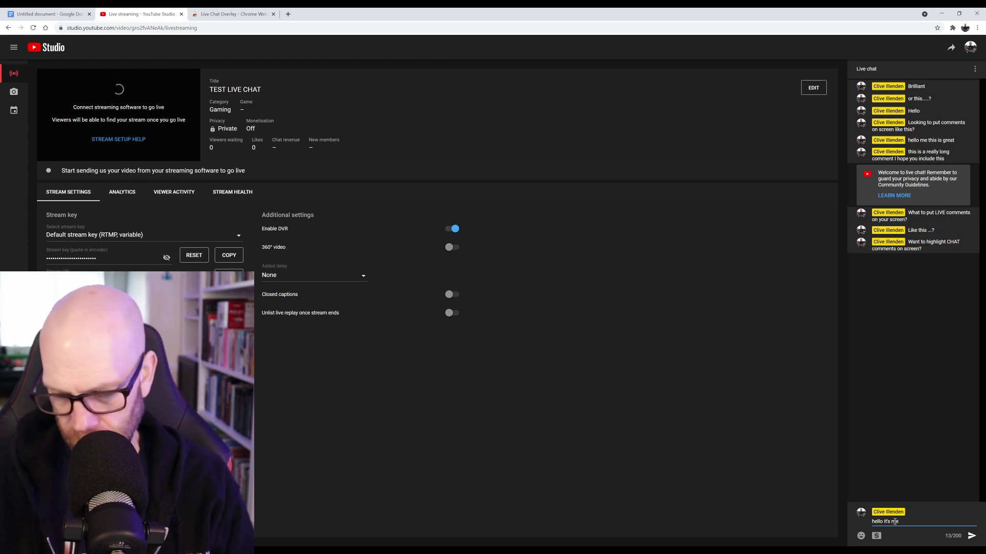
key("Return")
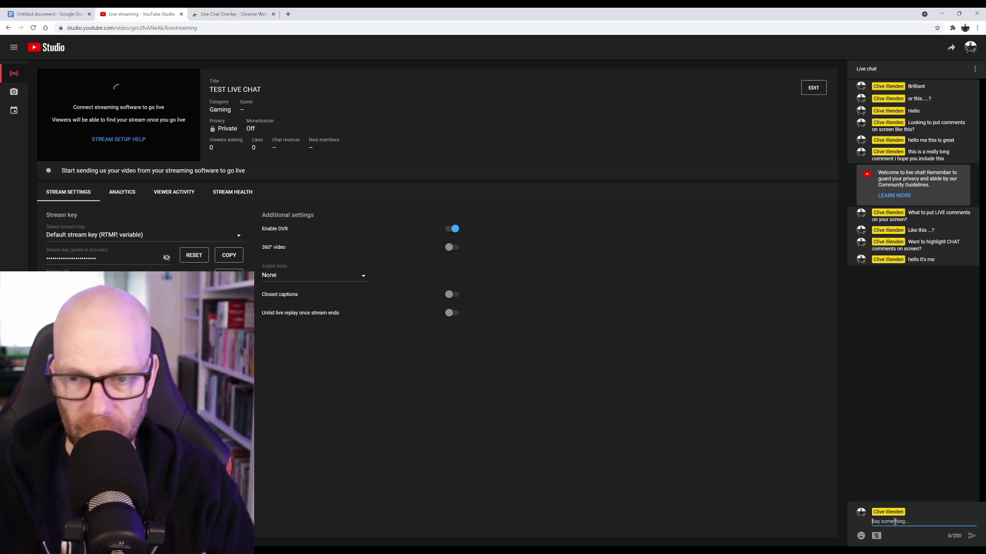
left_click(974, 72)
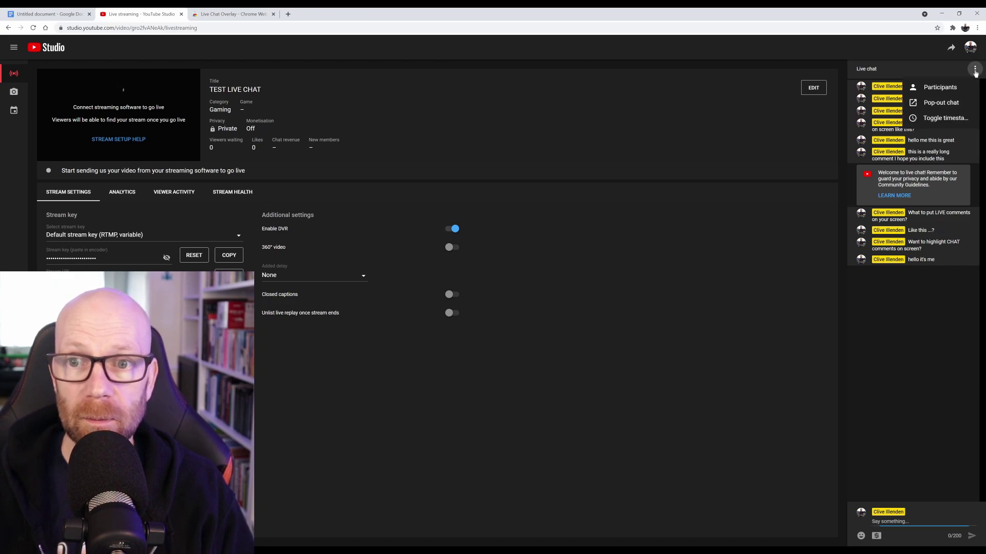
left_click(934, 103)
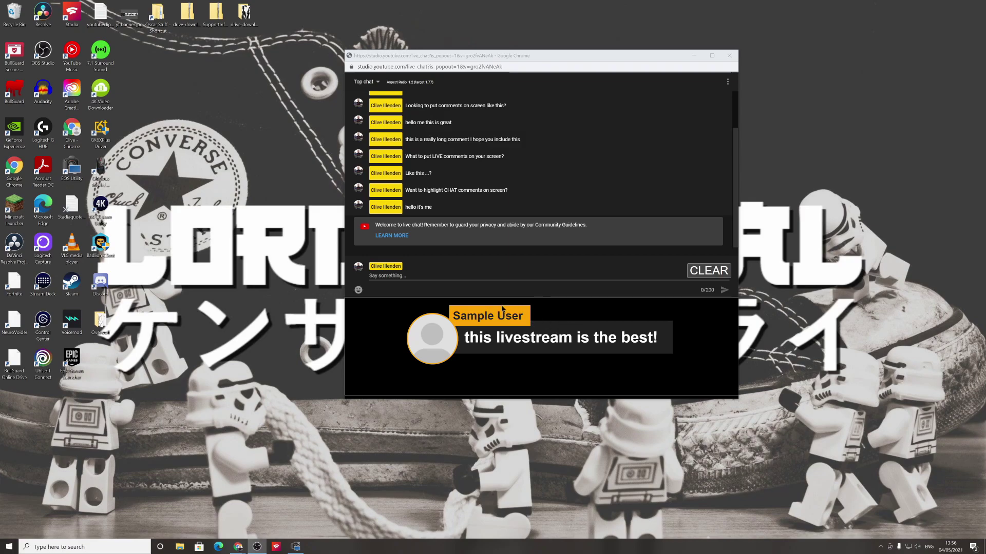
Feature the LIVE comments question, the 'Like this ...?' comment and the long comment in turn
left_click(485, 158)
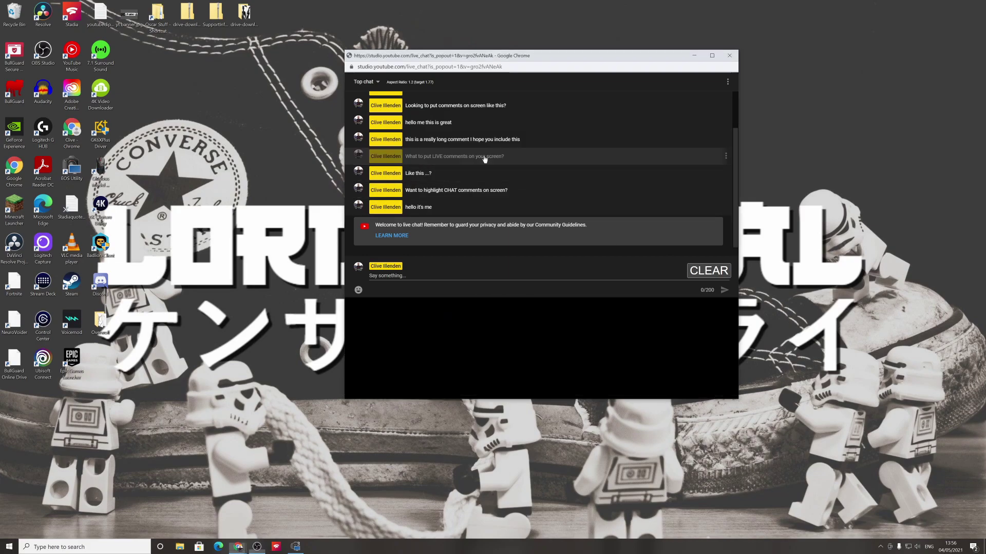
left_click(485, 173)
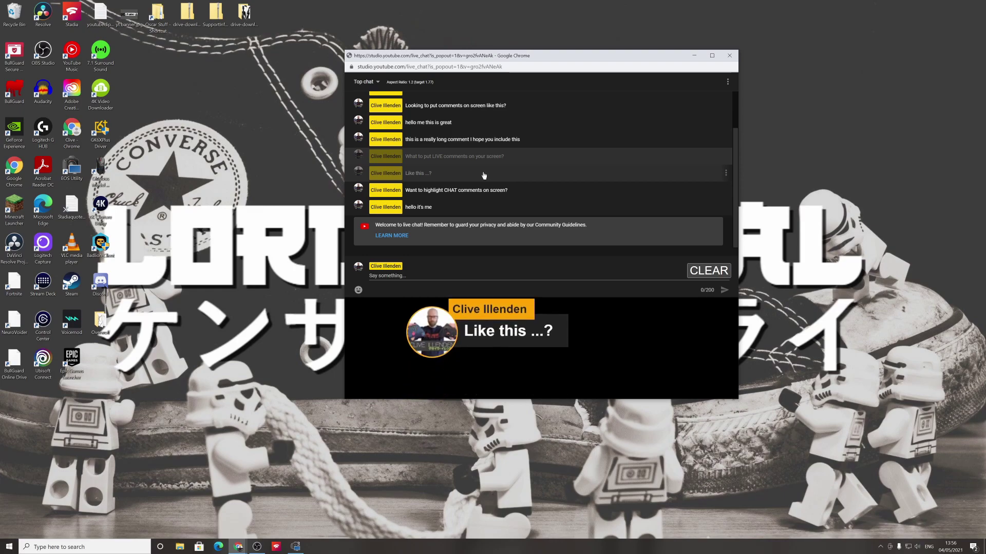
left_click(485, 146)
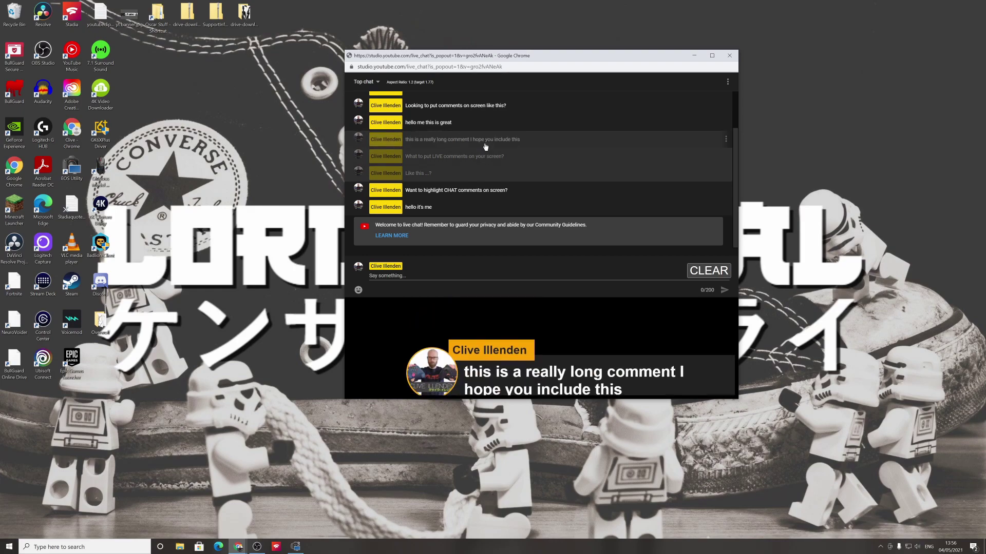
Post 'wow this is amazing', then feature it, 'hello me this is great', and the highlight question
left_click(426, 273)
type("wow this is amazing")
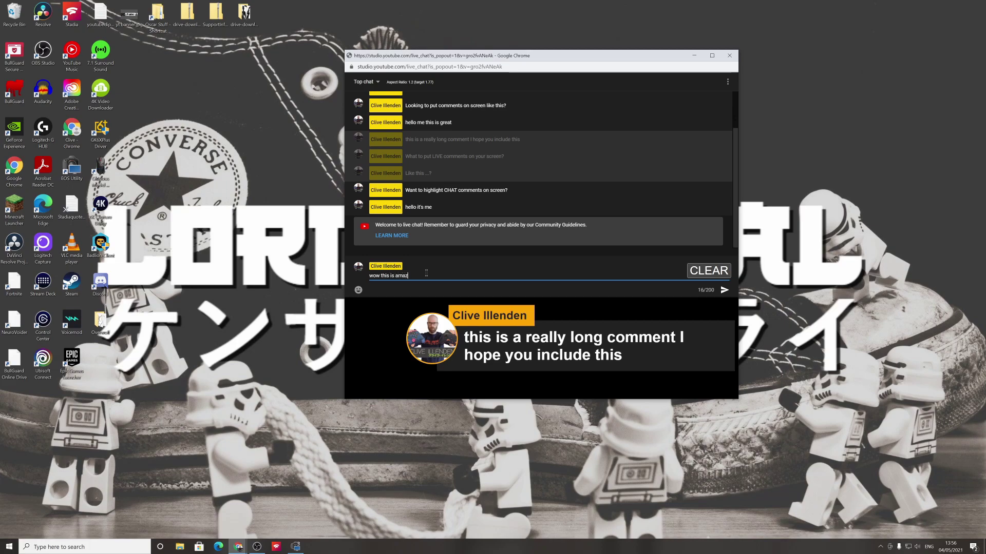
left_click(723, 289)
left_click(484, 241)
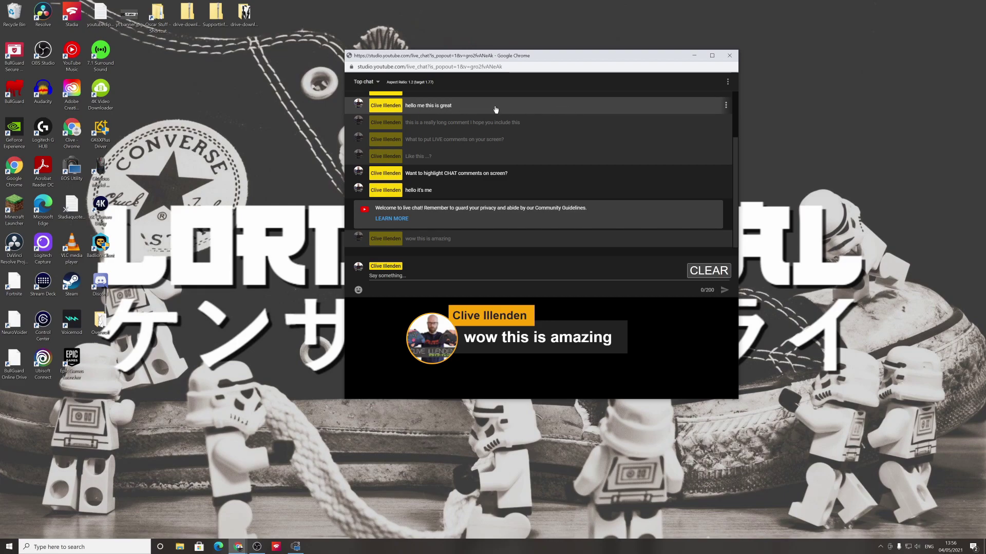
left_click(496, 110)
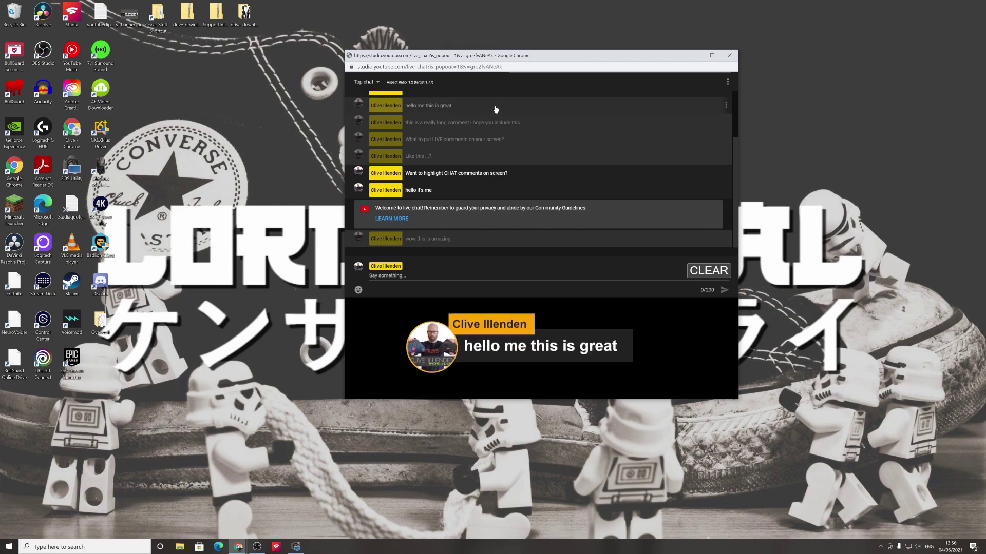
left_click(482, 168)
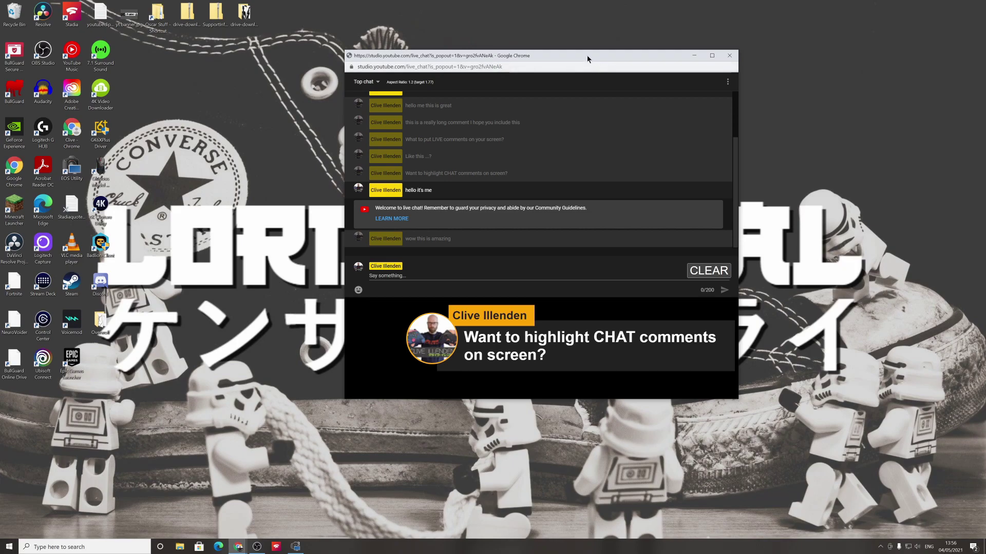
Move and enlarge the chat pop-out, then feature 'hello it's me' followed by the long comment
left_click_drag(587, 59, 379, 38)
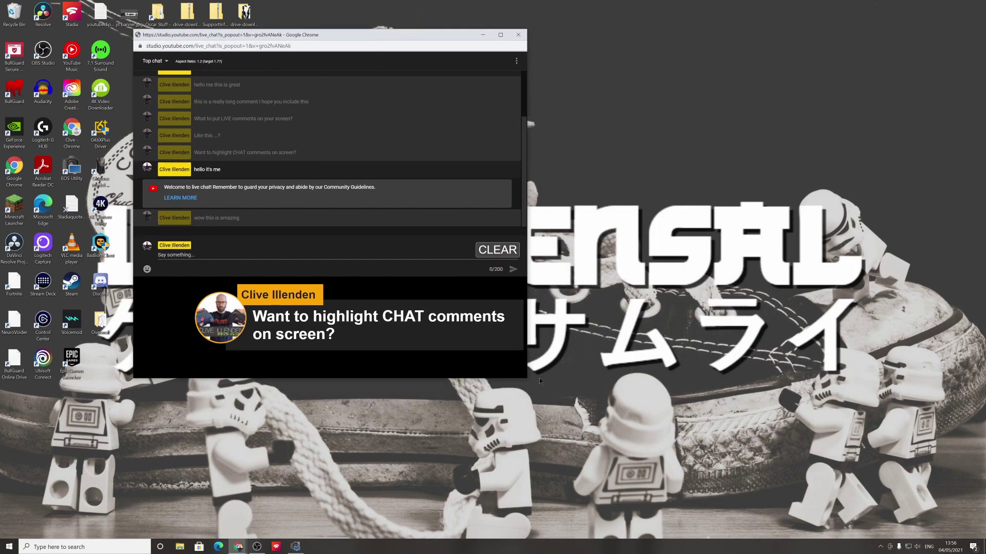
left_click_drag(526, 379, 619, 422)
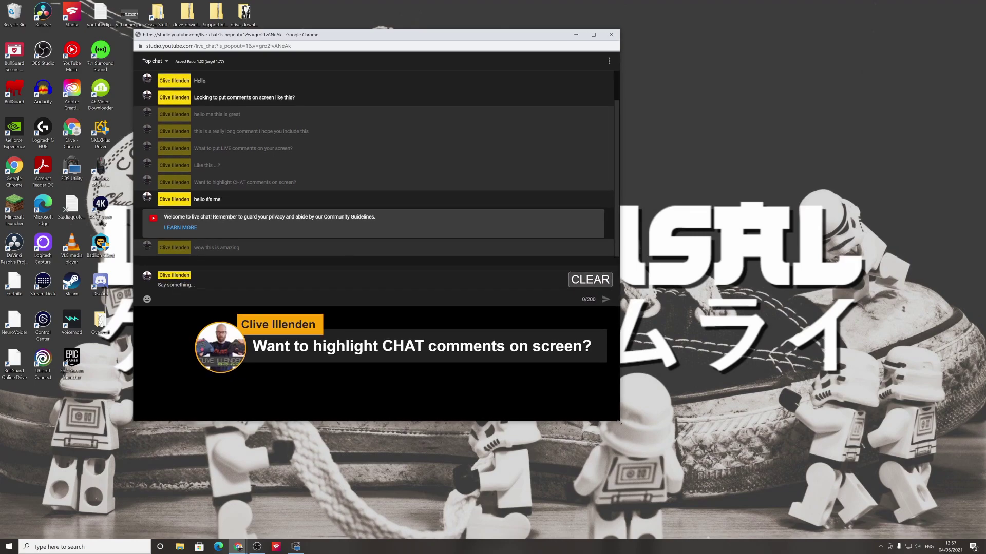
mouse_move(442, 40)
left_mouse_down()
mouse_move(537, 39)
mouse_move(451, 40)
left_mouse_up()
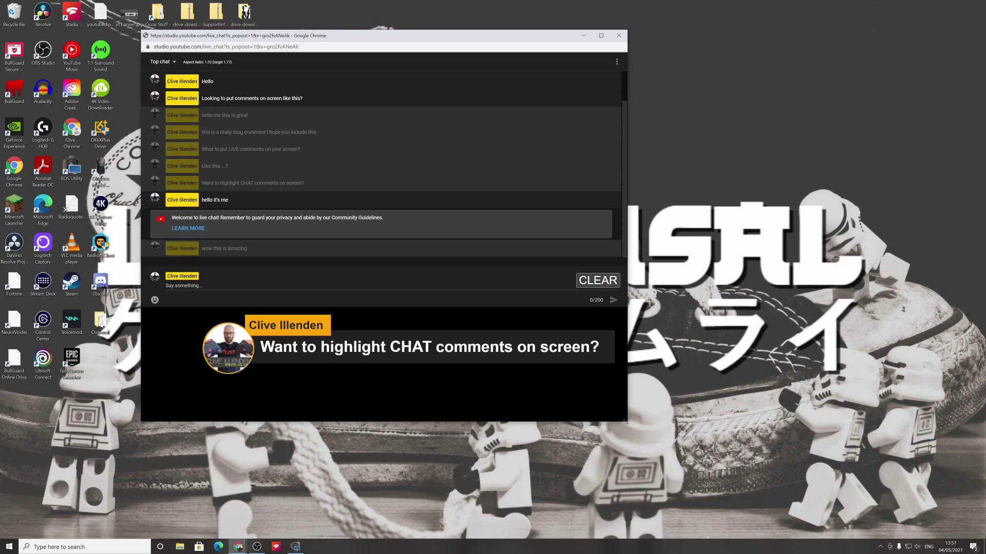
left_click_drag(628, 423, 567, 394)
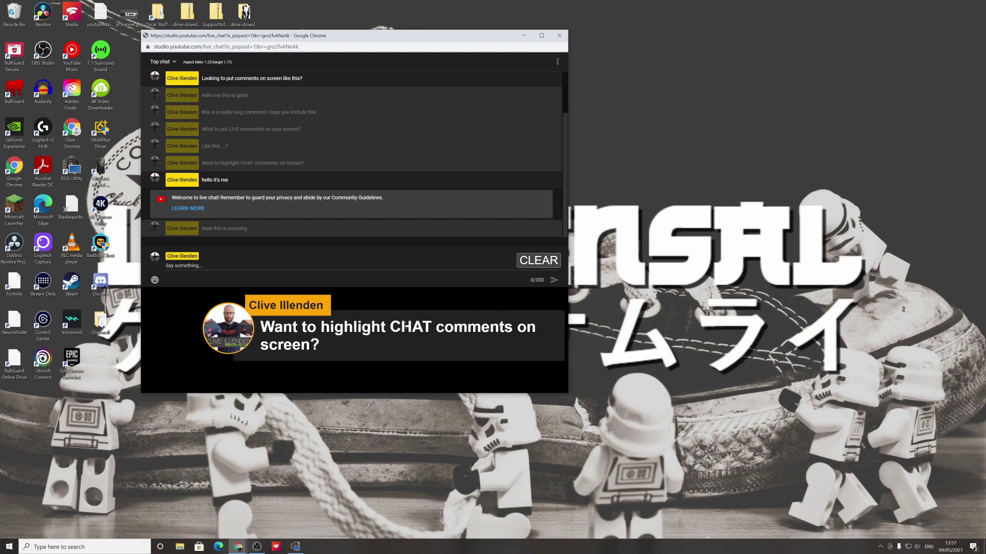
left_click(215, 180)
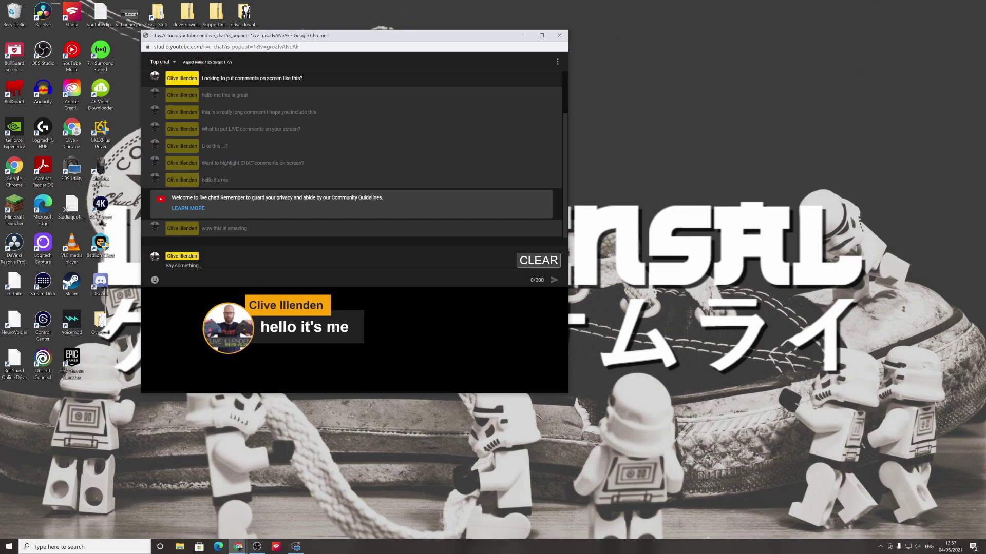
left_click(238, 113)
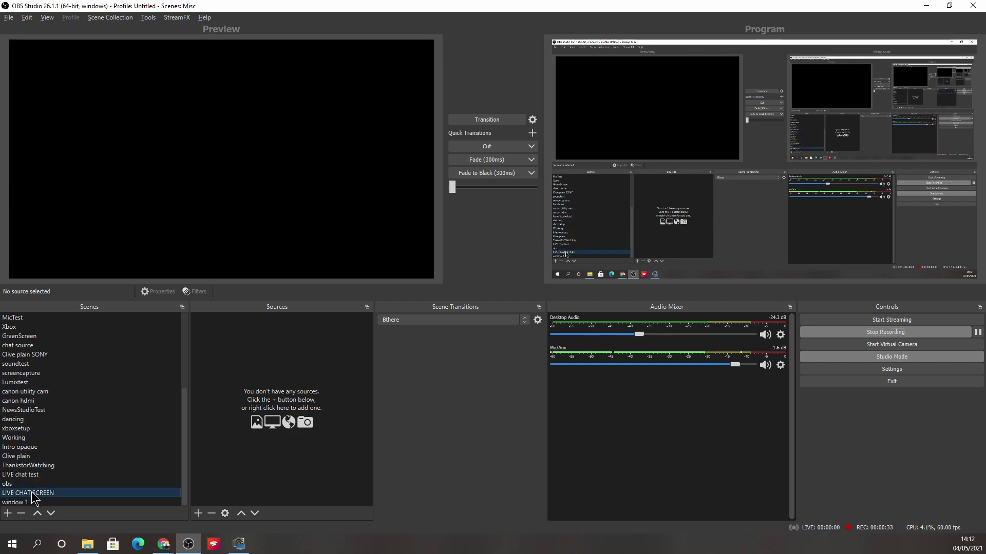
Add the existing LIVE CHAT Window Capture source to the LIVE CHAT SCREEN scene
left_click(8, 514)
key("Escape")
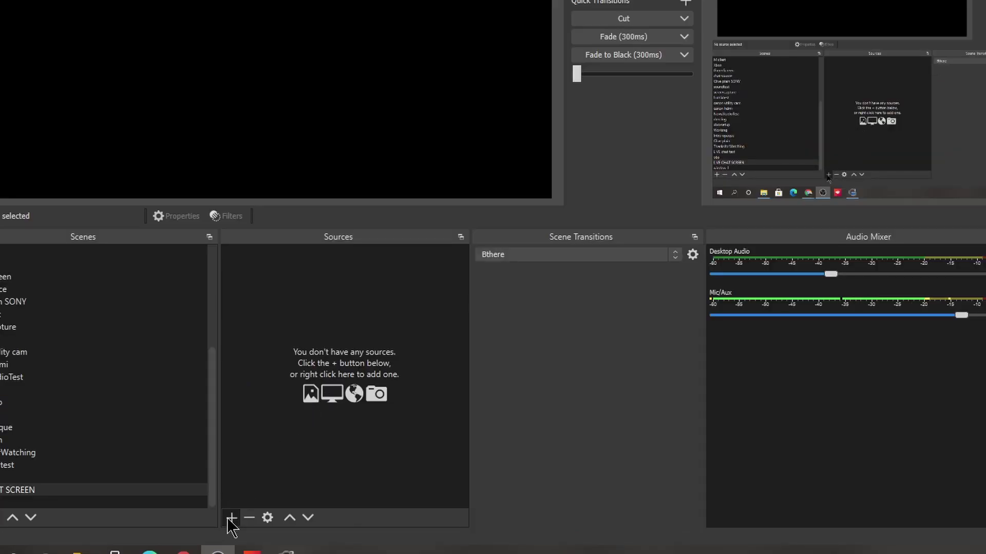
left_click(229, 518)
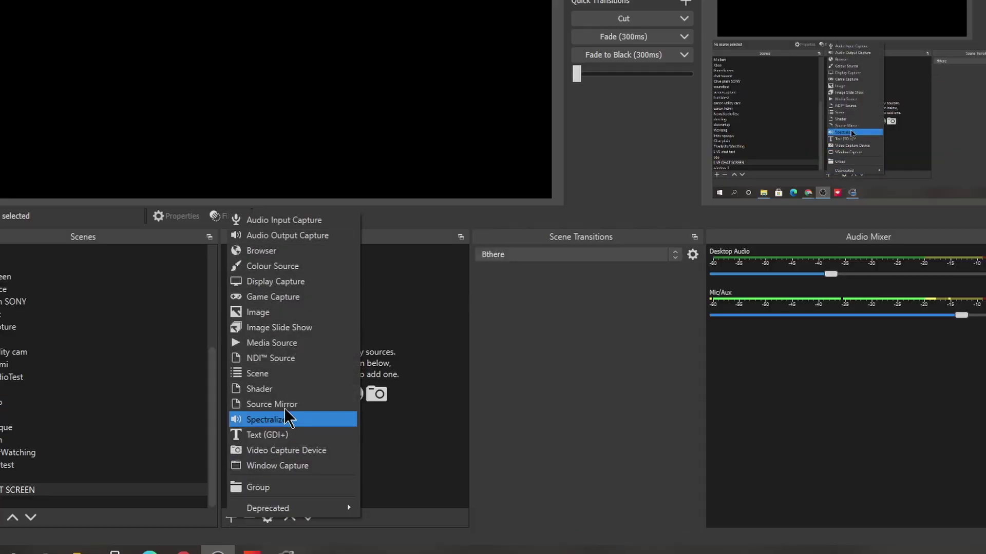
left_click(270, 465)
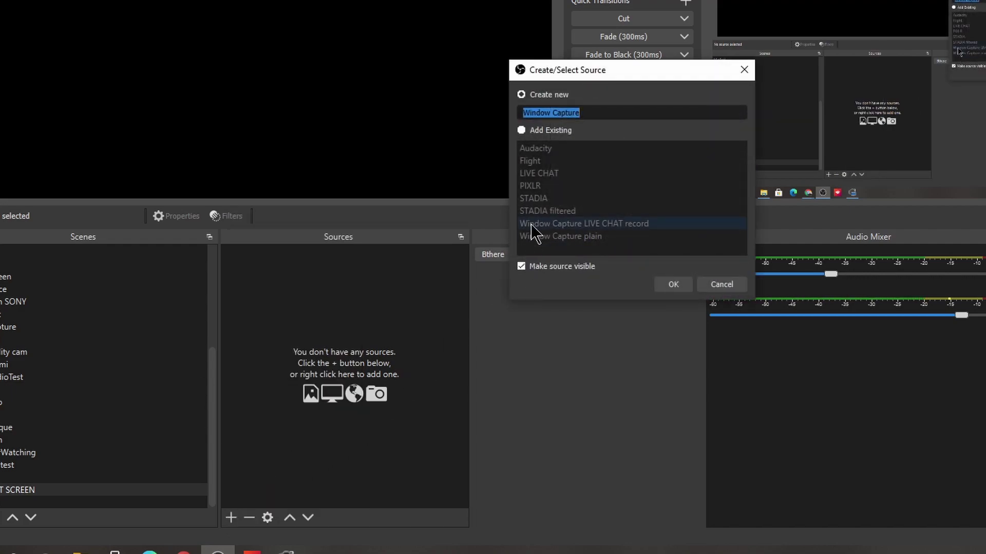
left_click(521, 131)
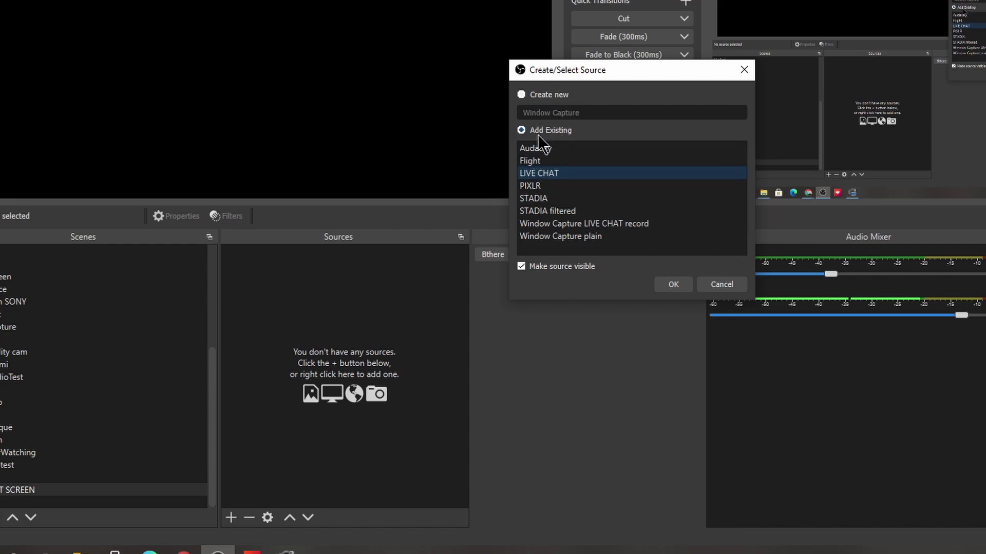
left_click(666, 285)
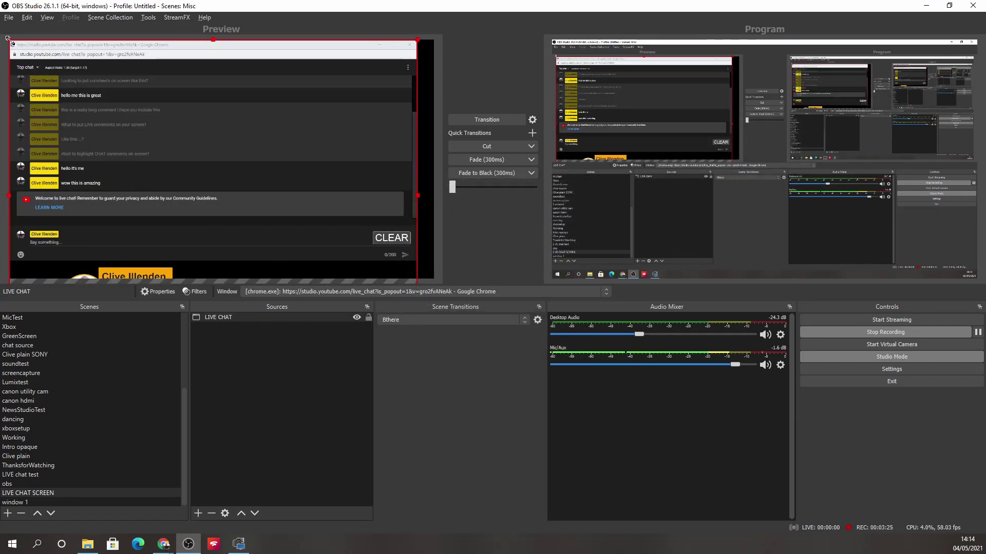
Resize and move the LIVE CHAT capture with its handles until it fills most of the canvas
left_click_drag(9, 40, 187, 176)
left_click_drag(317, 232, 176, 104)
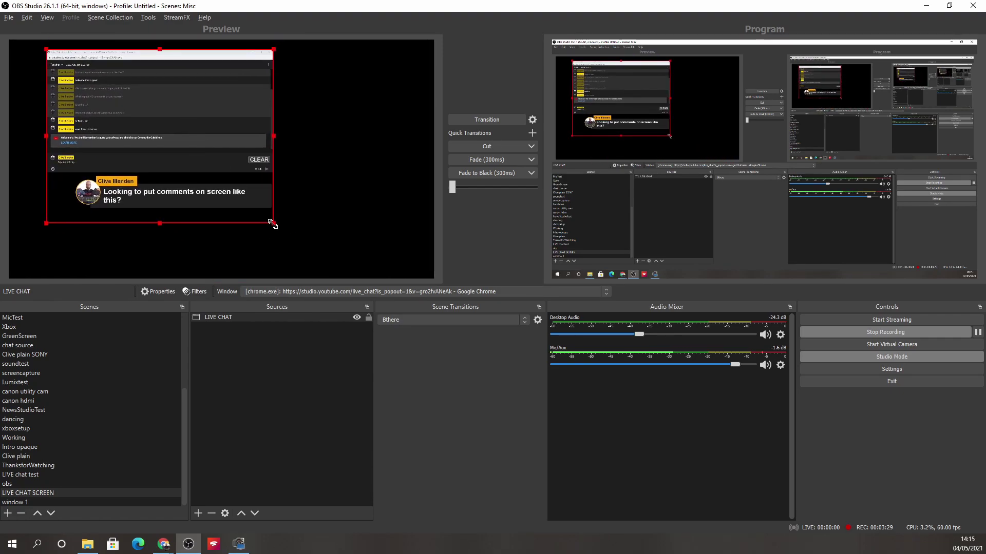
left_click_drag(272, 223, 331, 239)
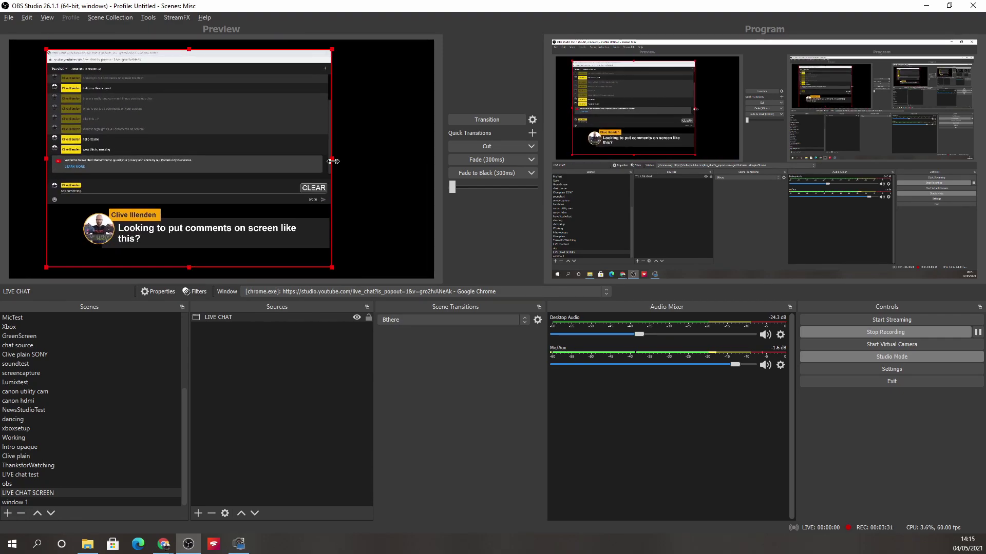
left_click_drag(333, 160, 349, 162)
left_click_drag(280, 159, 282, 140)
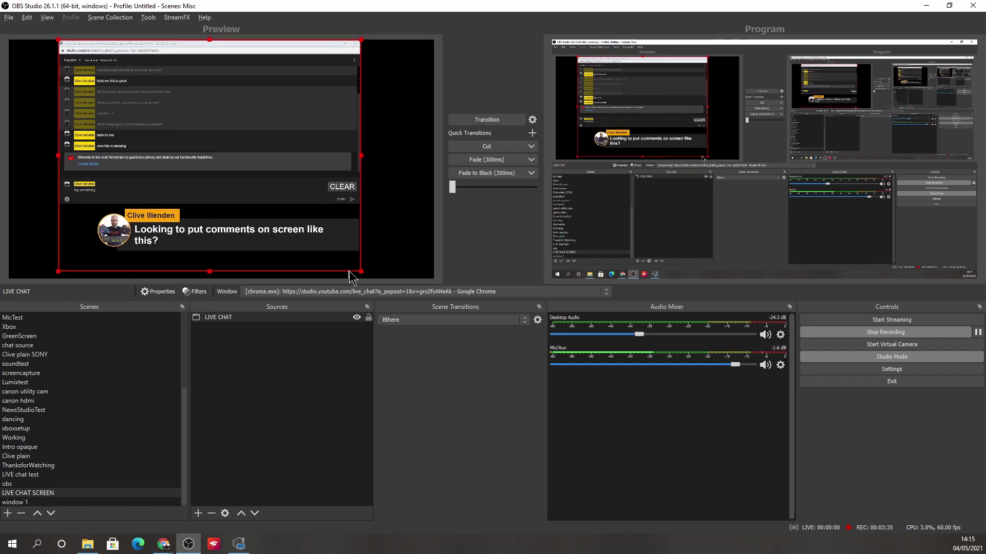
left_click_drag(362, 271, 390, 284)
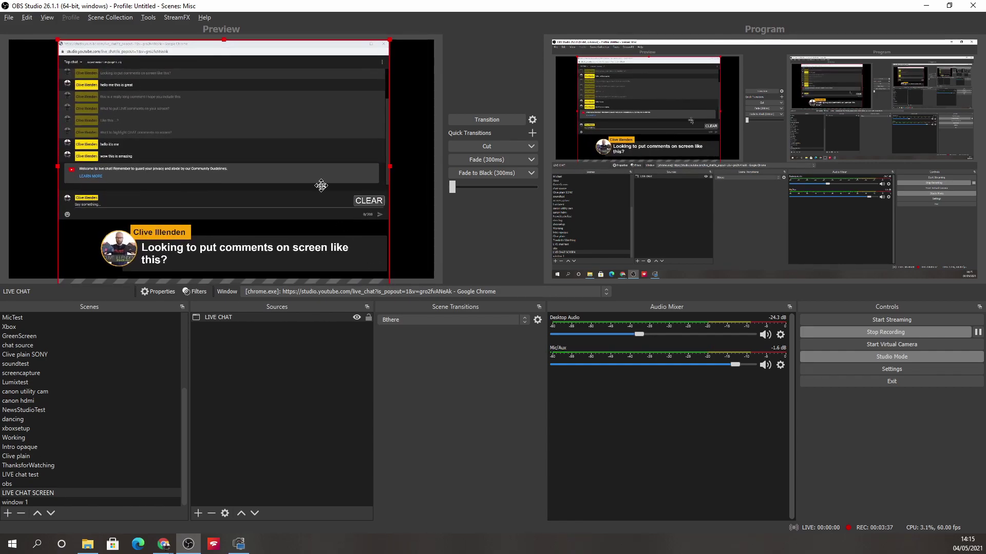
mouse_move(322, 185)
left_mouse_down()
mouse_move(319, 163)
mouse_move(318, 171)
left_mouse_up()
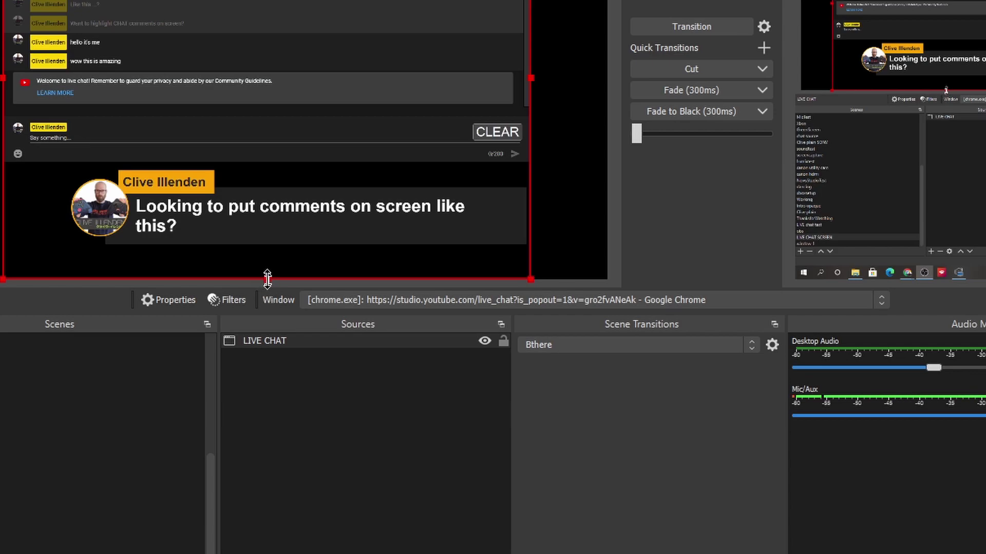
Alt-crop off the black bottom and the chat list, leaving the comment banner in the lower middle
key("alt")
left_click_drag(268, 279, 266, 251)
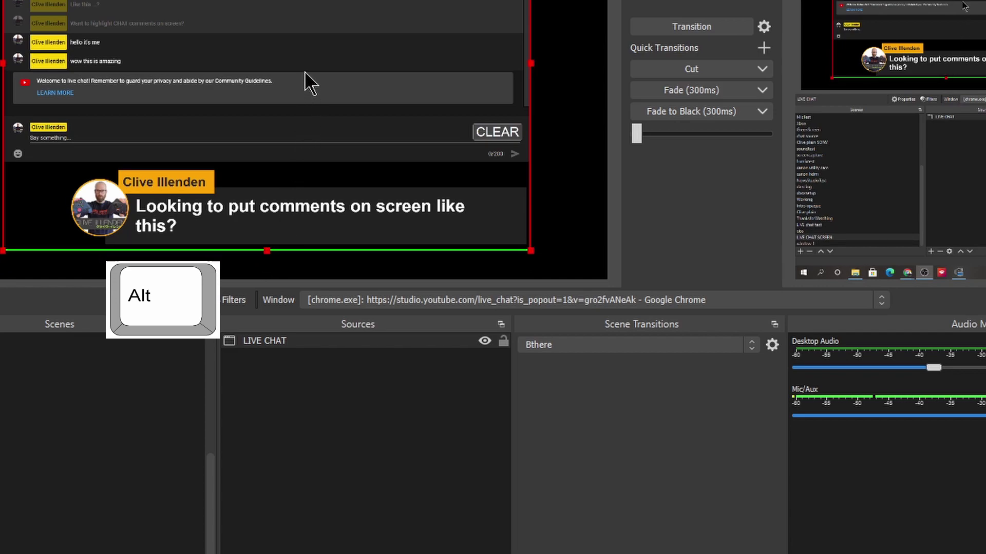
left_click_drag(303, 72, 301, 84)
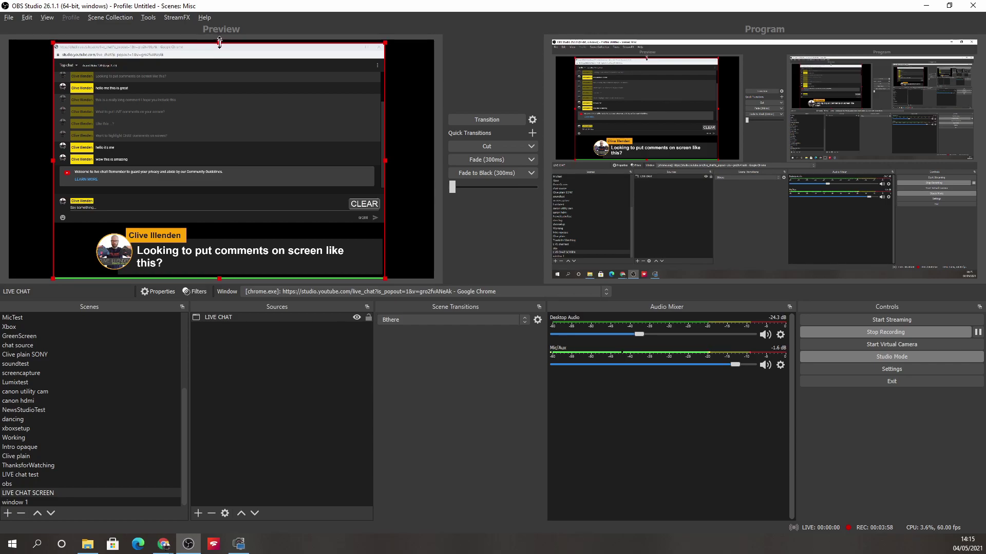
left_click_drag(219, 42, 219, 222)
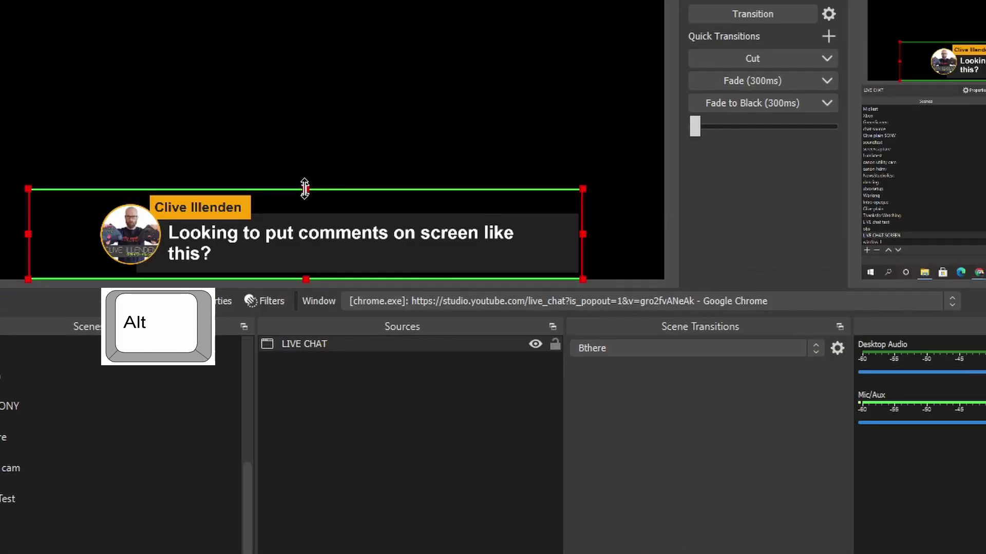
left_click_drag(304, 189, 307, 192)
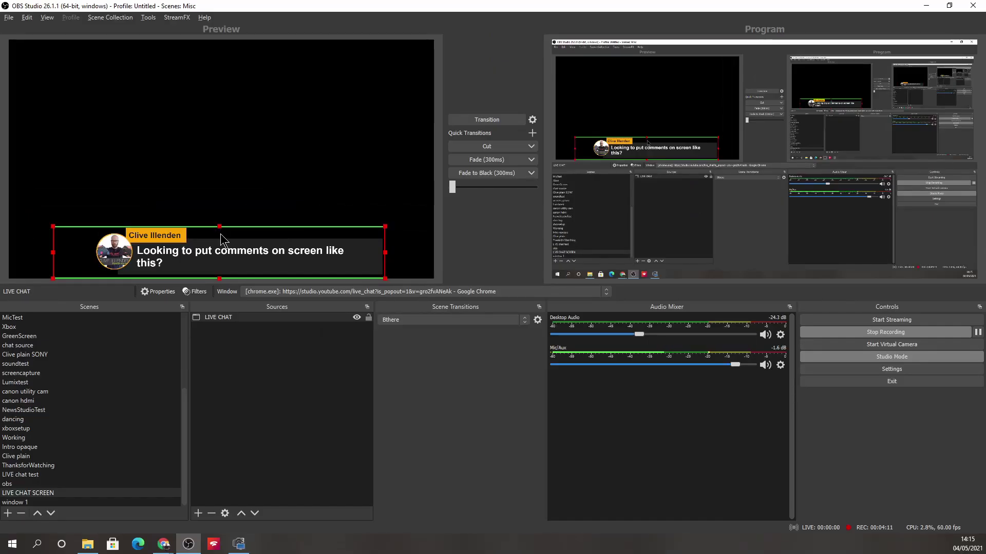
left_click_drag(309, 211, 306, 87)
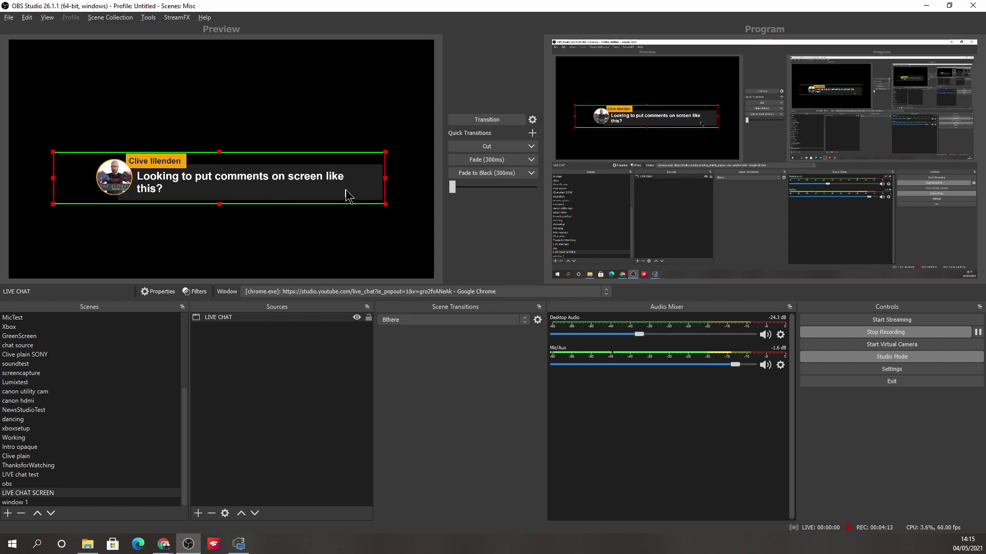
left_click_drag(242, 166, 253, 196)
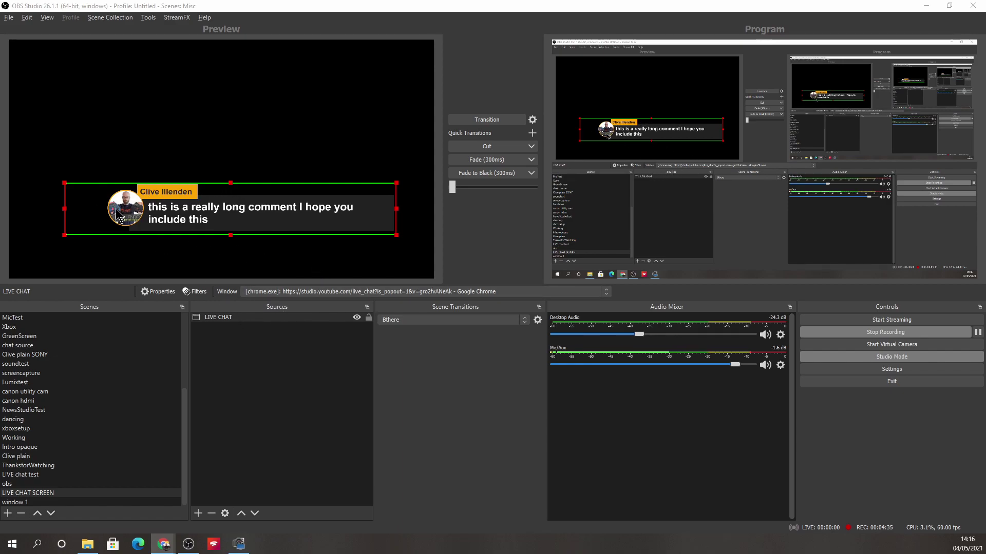
Open the LIVE CHAT source's filters and remove its existing Colour Key filter
right_click(232, 318)
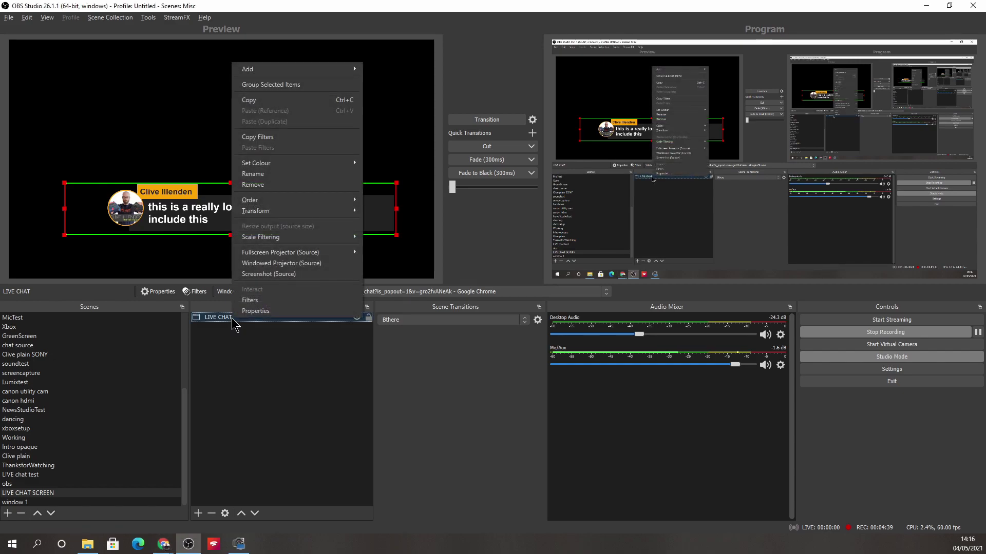
left_click(255, 306)
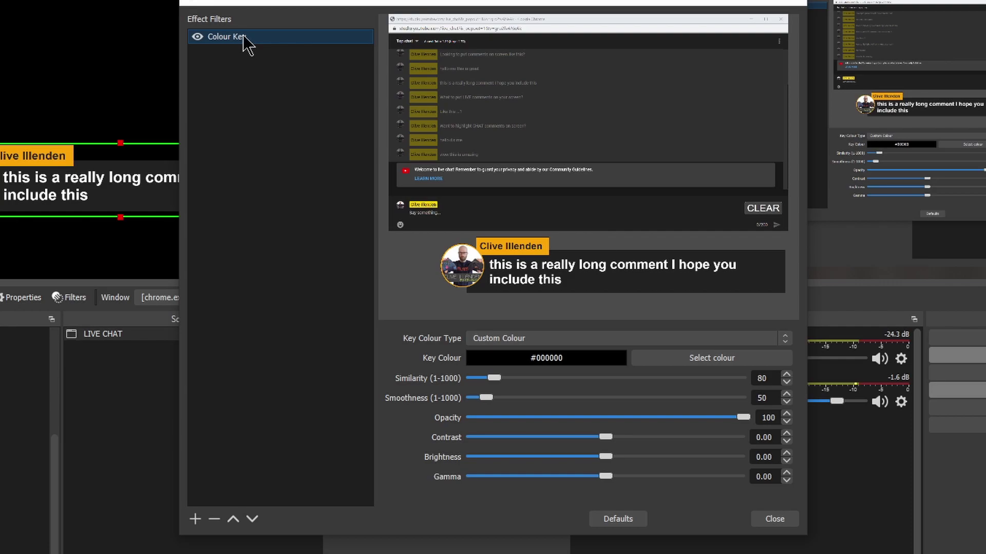
left_click(213, 519)
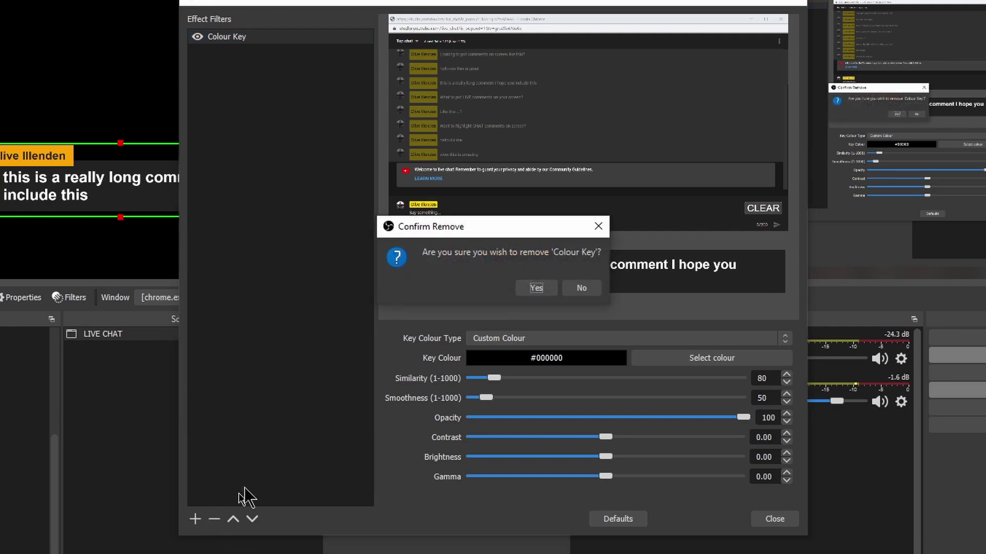
left_click(535, 288)
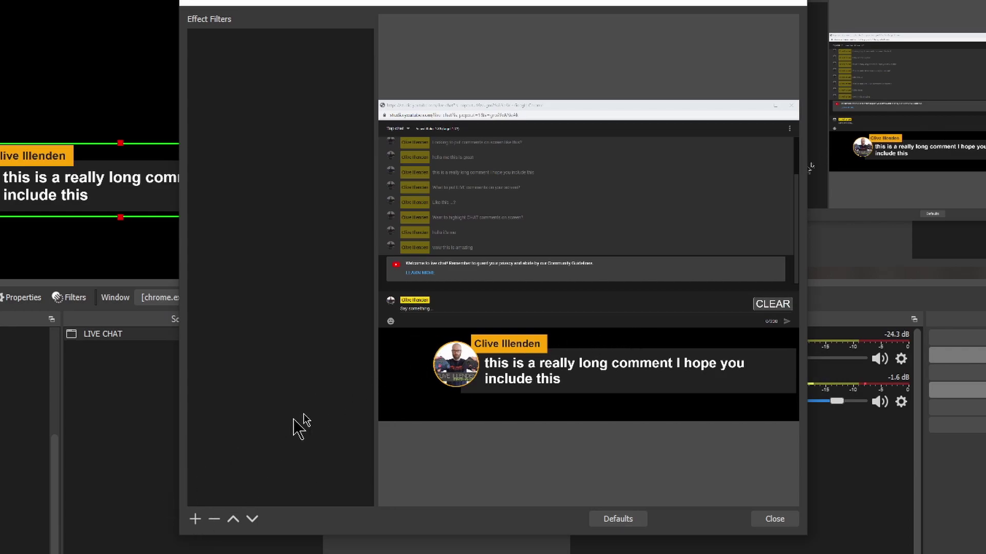
Add a Colour Key filter to the LIVE CHAT source
left_click(198, 522)
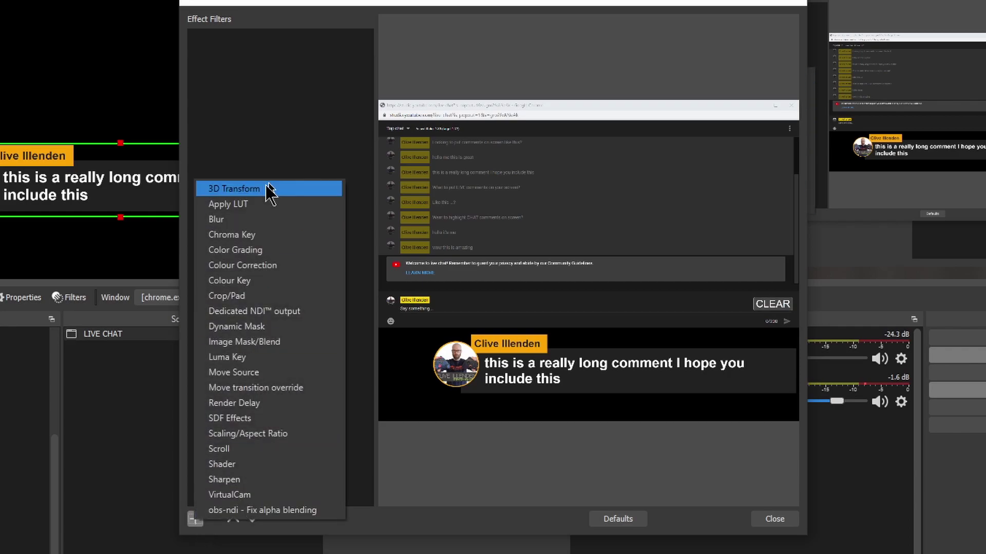
left_click(239, 286)
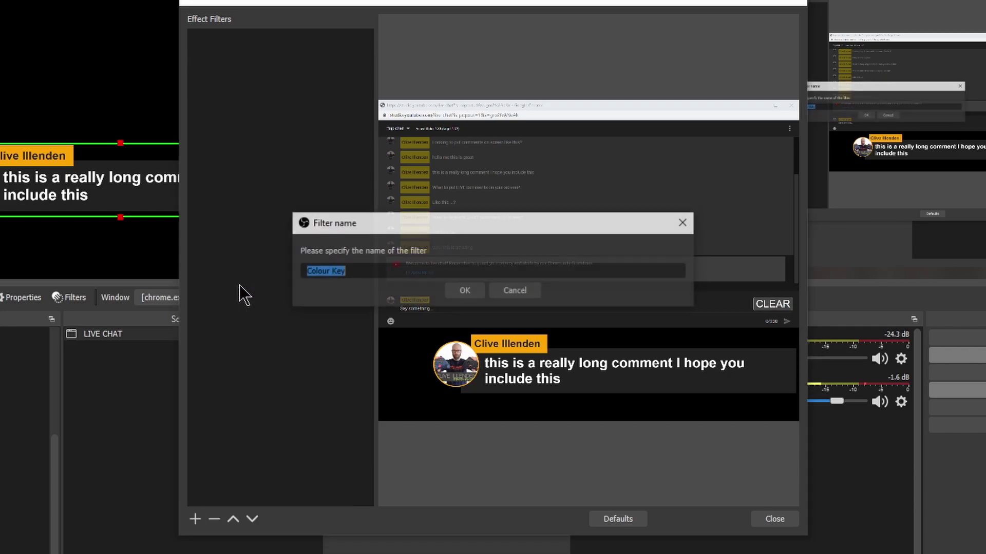
left_click(464, 291)
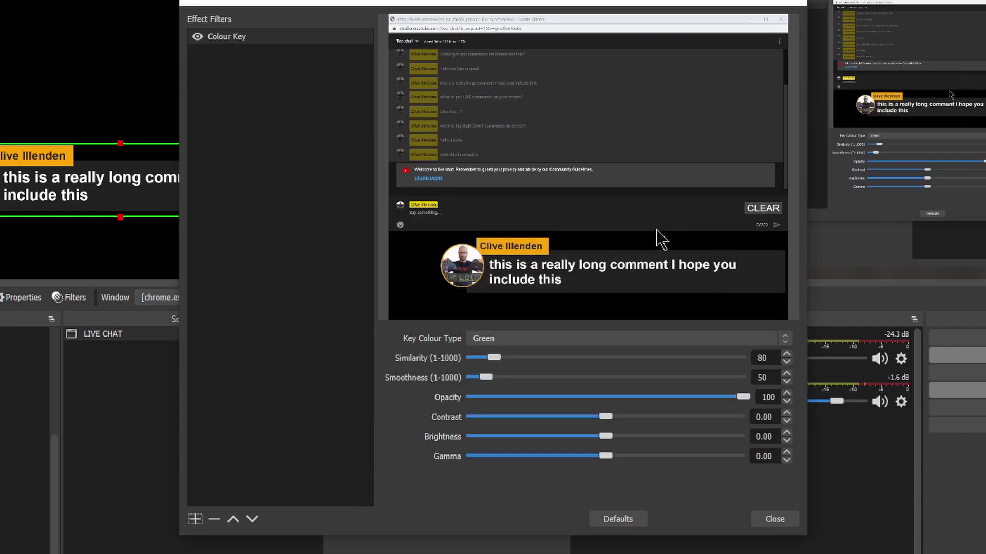
Set the key colour to custom black #000000 and close the filters window
left_click(784, 339)
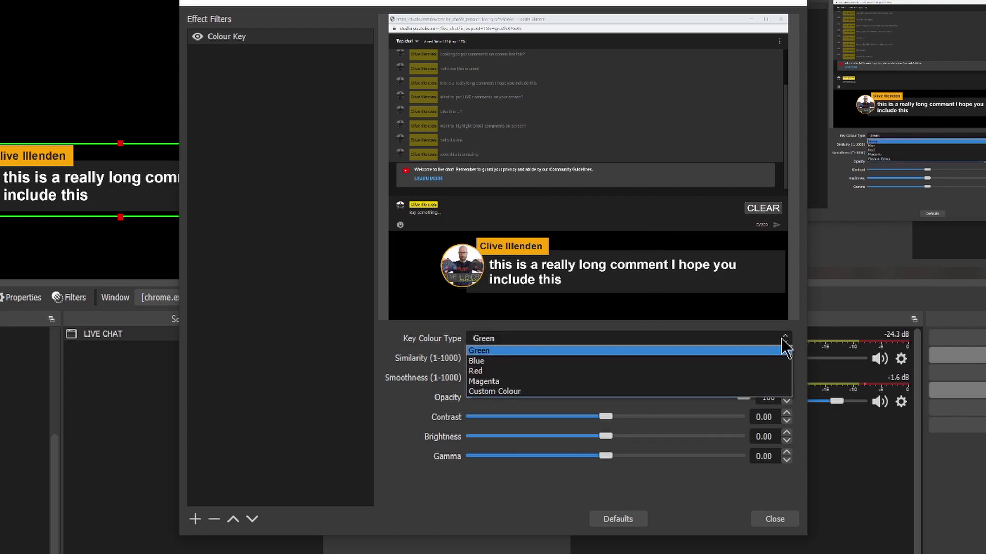
left_click(494, 391)
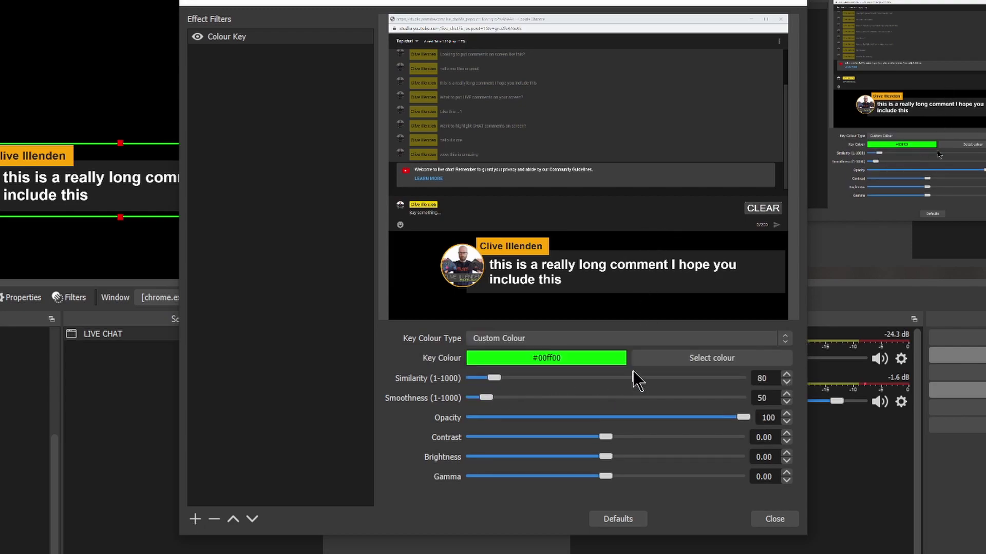
left_click(677, 356)
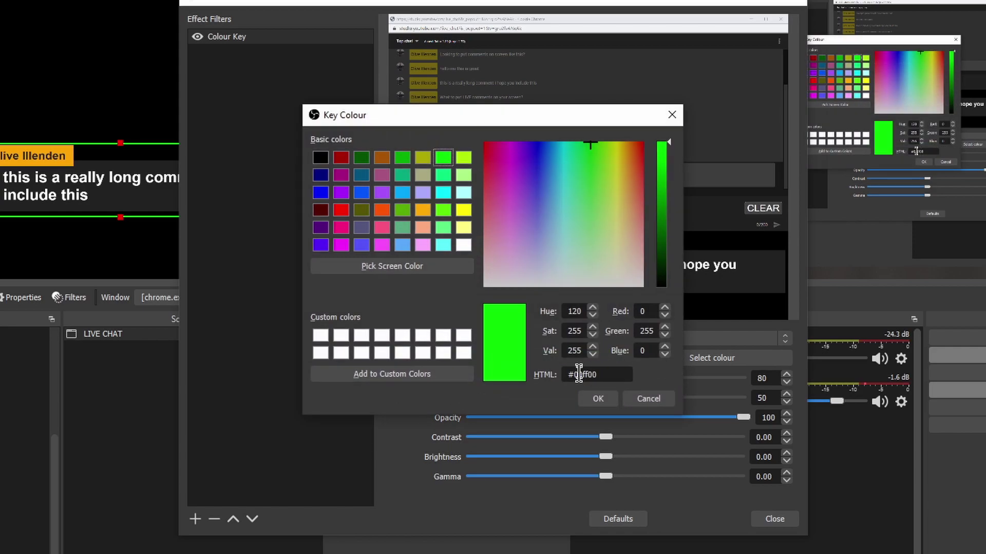
left_click_drag(578, 374, 599, 374)
type("00")
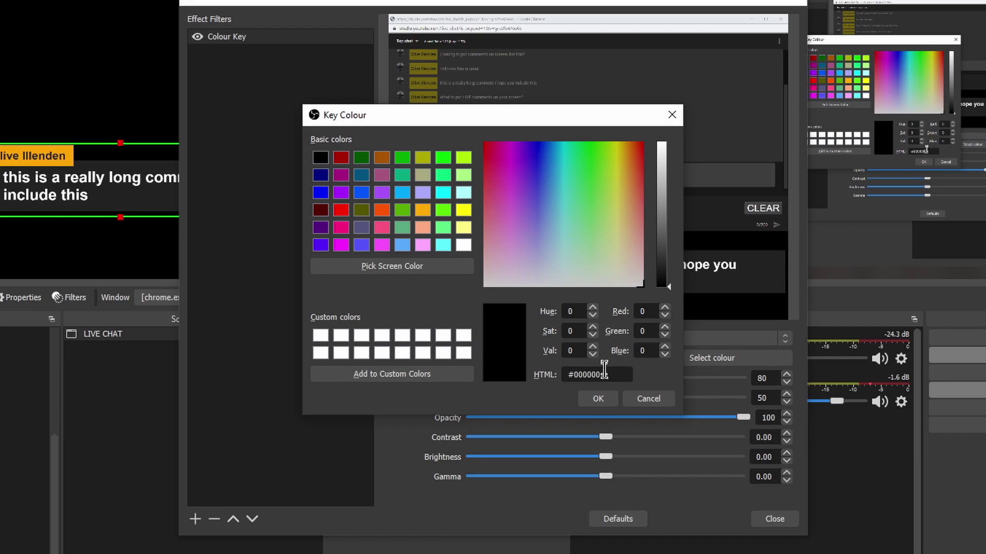
left_click(599, 399)
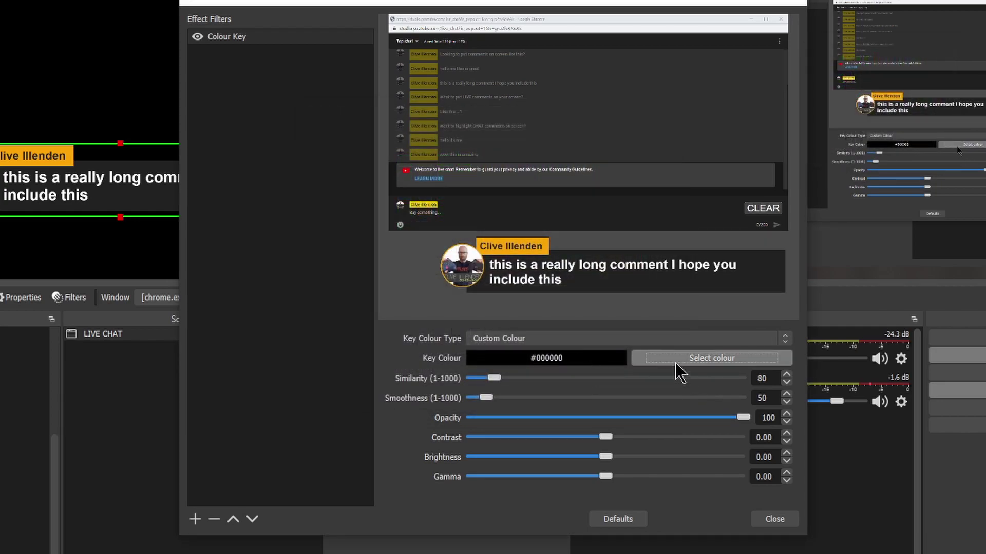
left_click(770, 518)
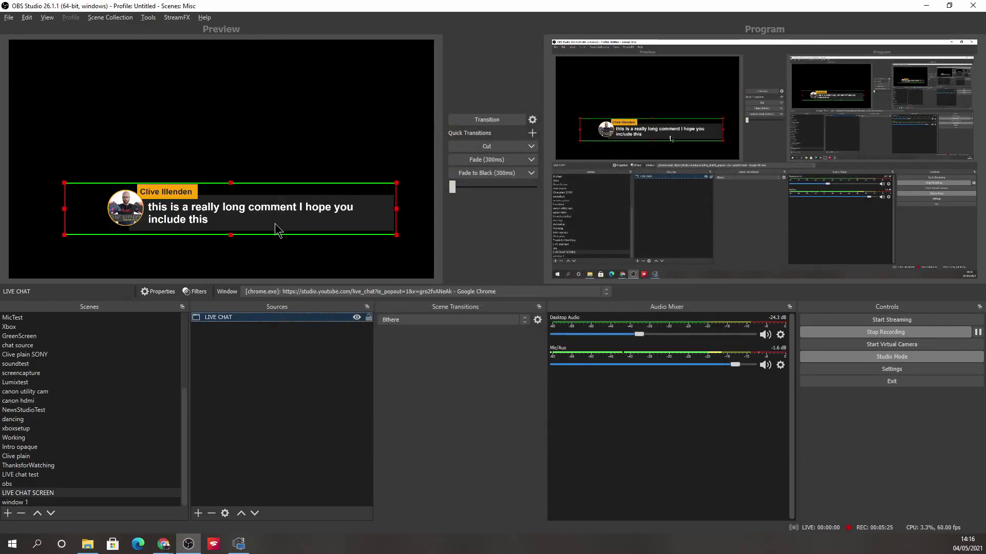
Nudge the LIVE CHAT source lower and to the left in the LIVE CHAT SCREEN preview
left_click_drag(219, 209, 198, 231)
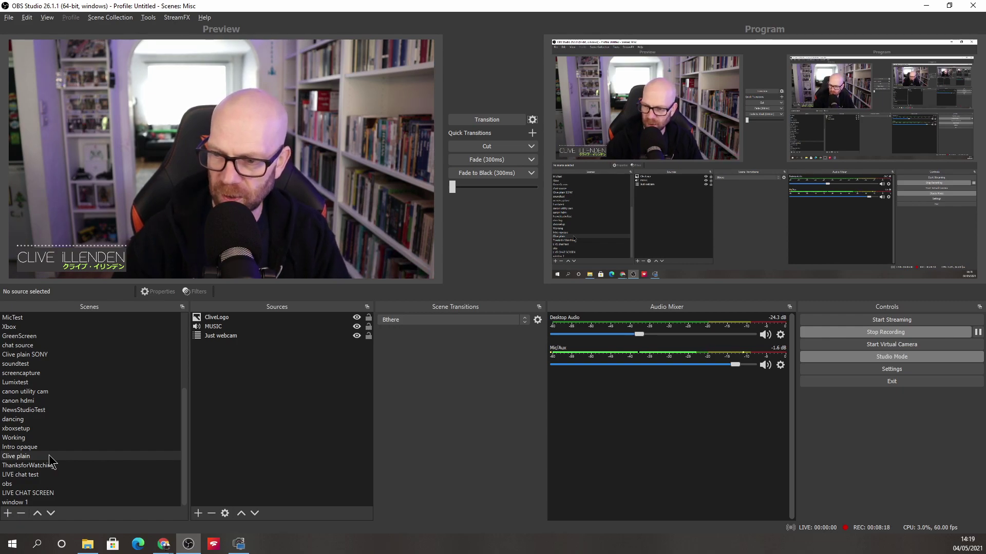
Add the existing LIVE CHAT SCREEN scene as a source in the plain webcam scene
left_click(198, 514)
left_click(234, 406)
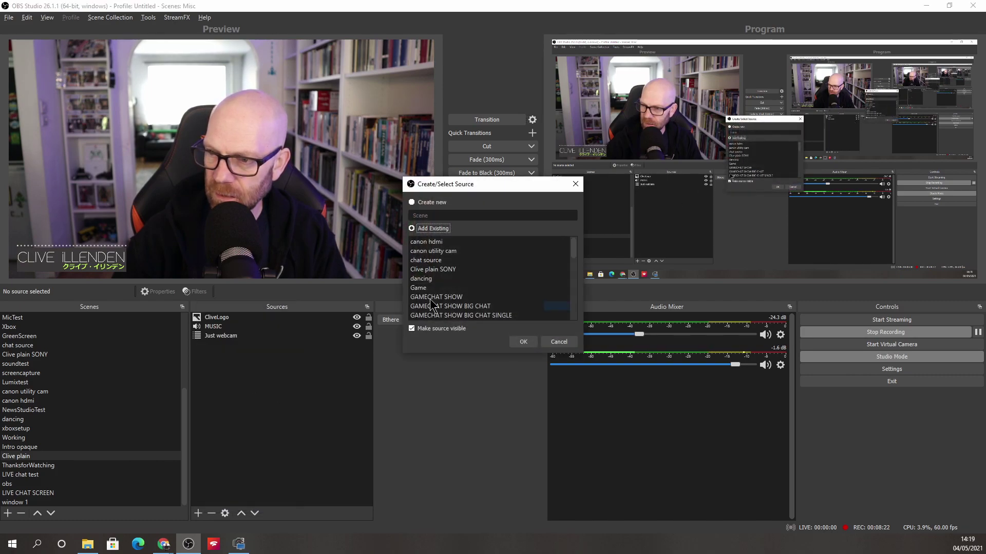
left_click(424, 229)
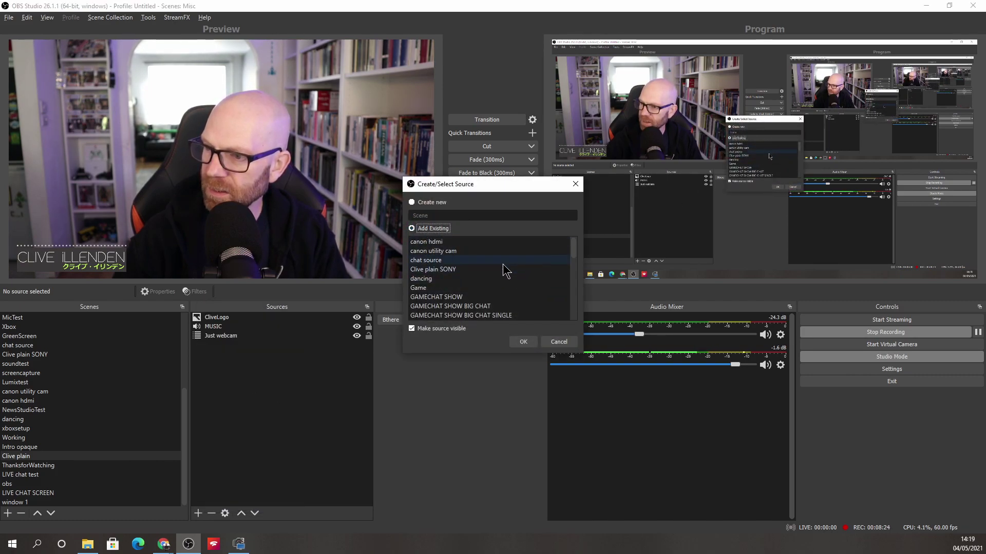
scroll(484, 249, "down", 5)
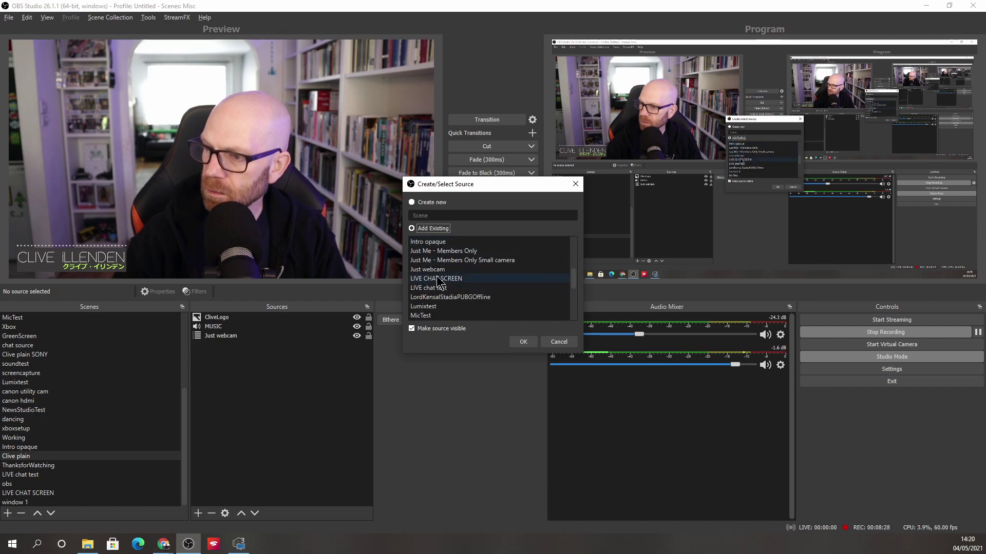
left_click(437, 278)
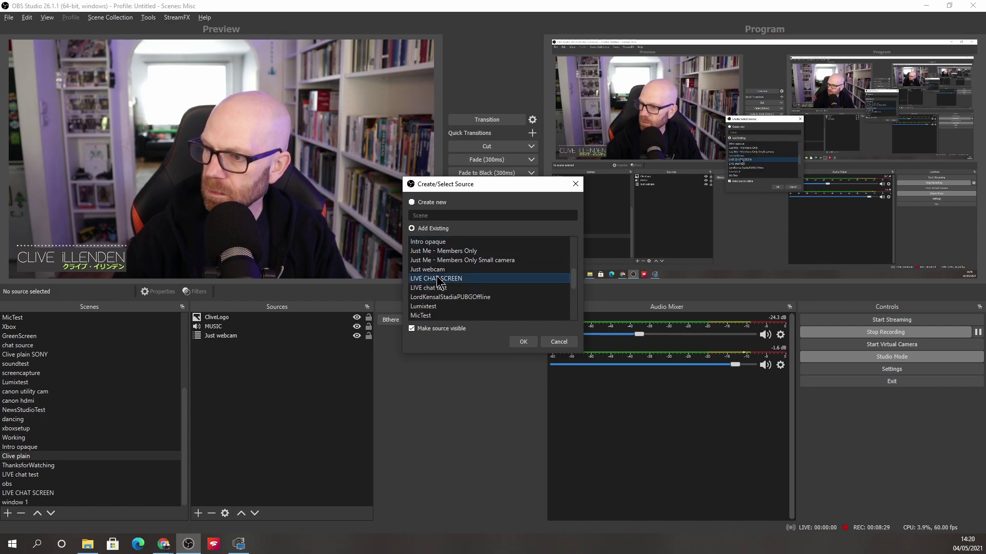
left_click(522, 342)
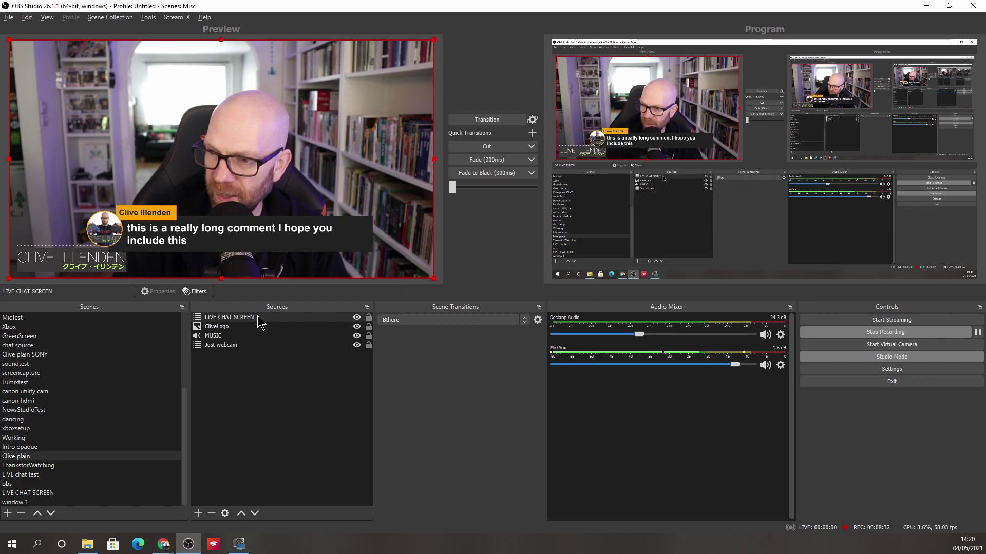
Reposition and shrink the nested LIVE CHAT SCREEN source so the comment sits just above the channel logo
left_click_drag(226, 239, 235, 167)
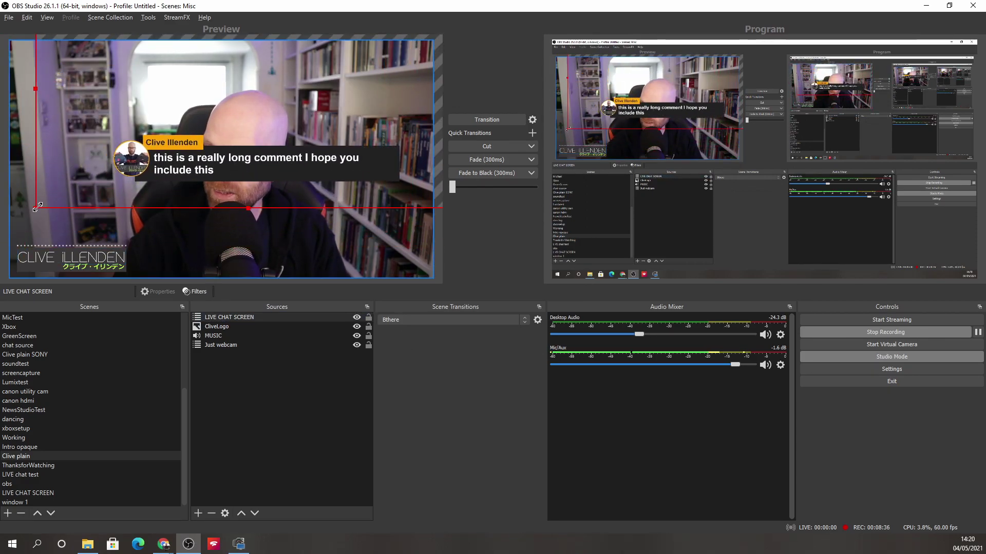
mouse_move(36, 208)
left_mouse_down()
mouse_move(183, 126)
mouse_move(34, 213)
left_mouse_up()
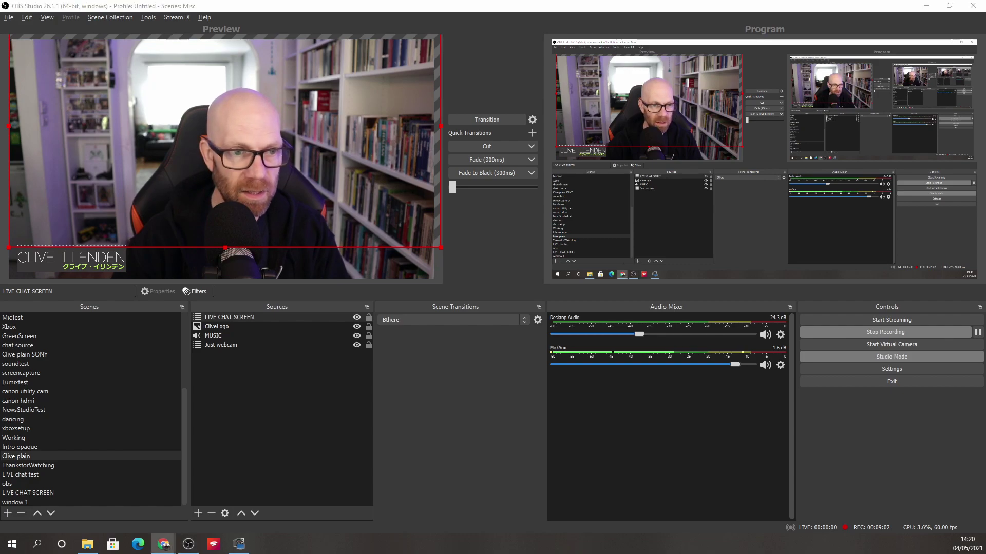
left_click_drag(230, 166, 224, 214)
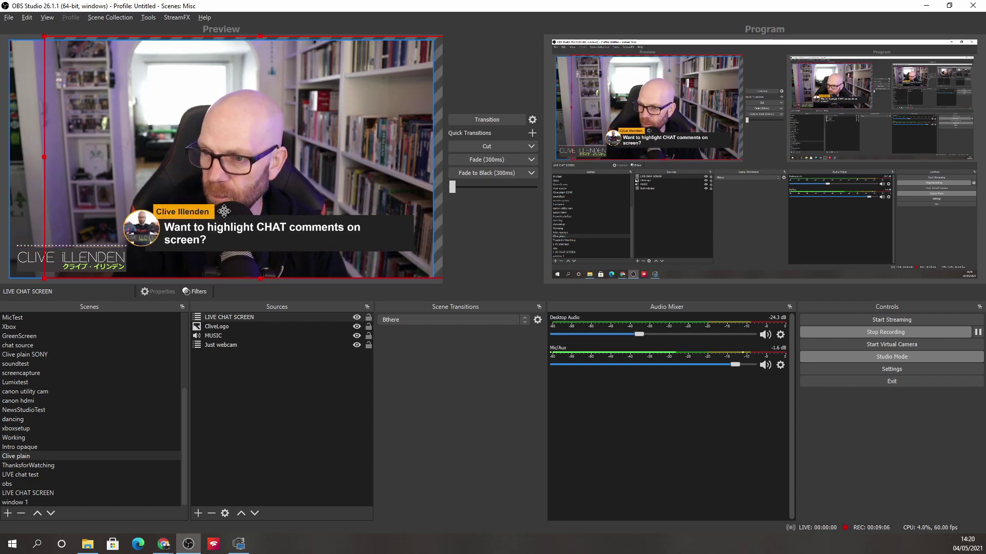
left_click(464, 119)
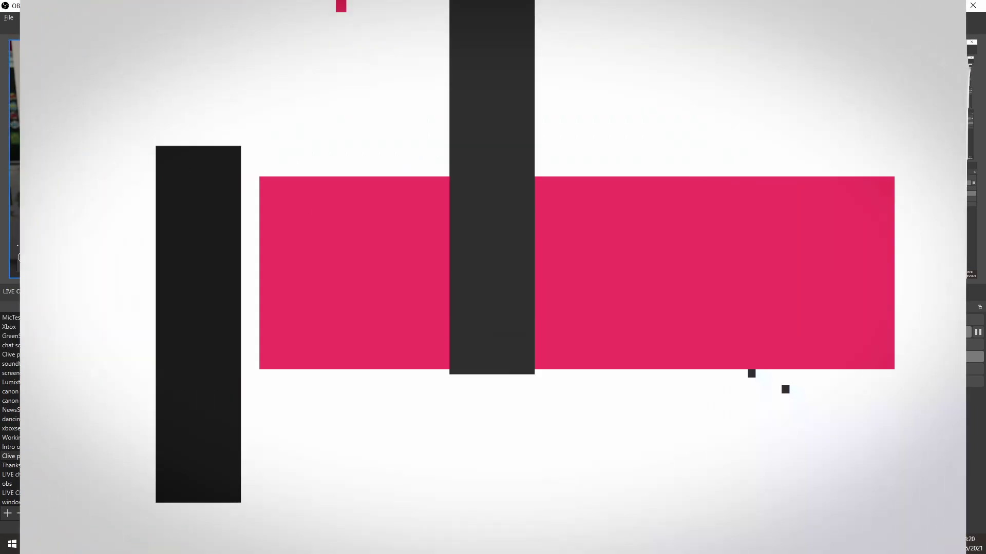